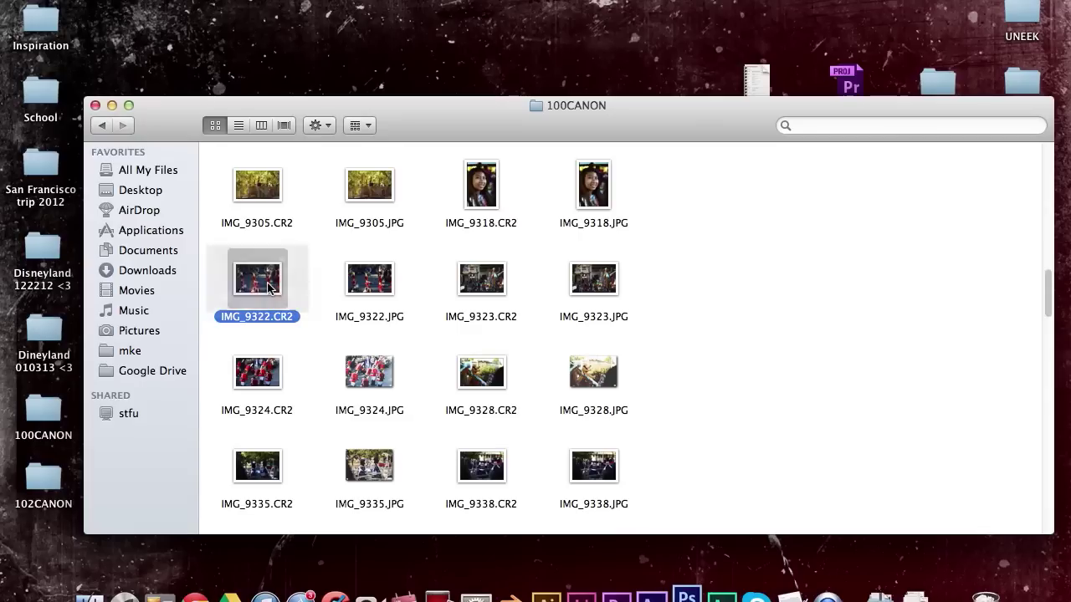
Close the 100CANON folder window to return to the desktop.
click(807, 314)
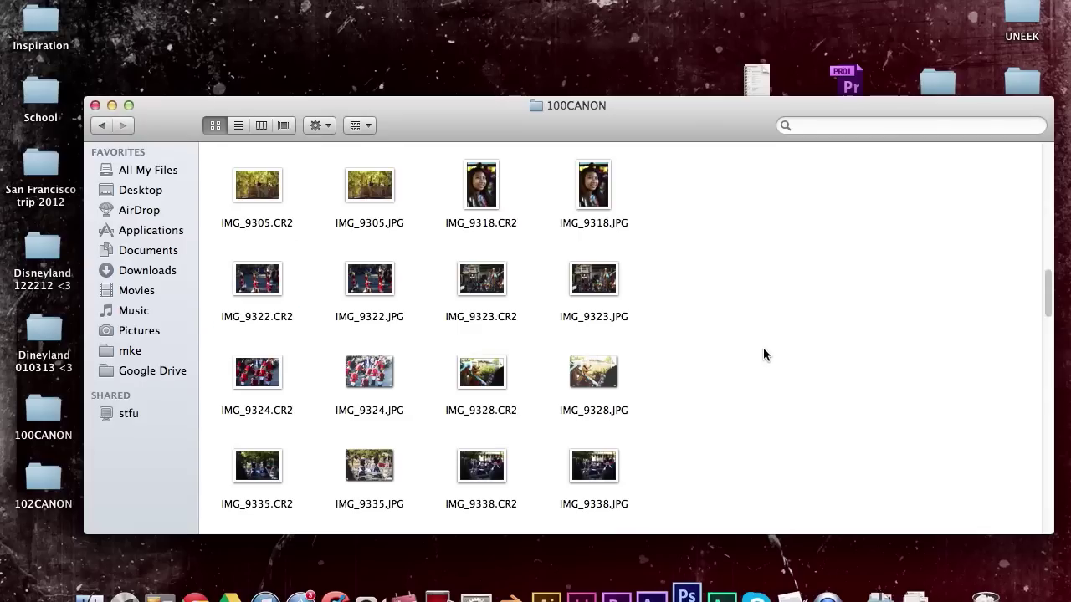
click(95, 106)
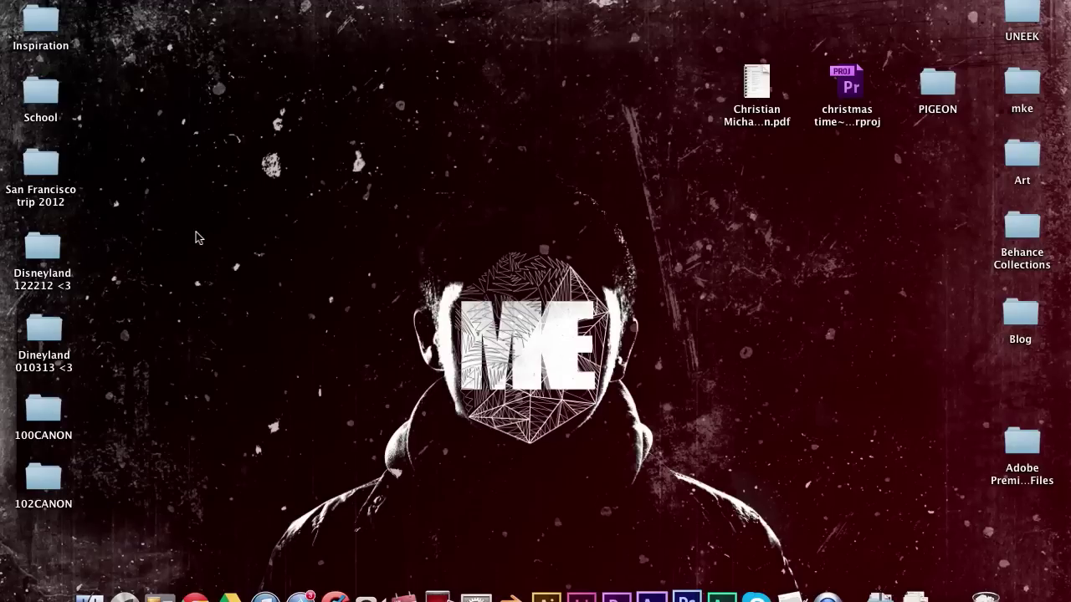
key(F4)
key(Escape)
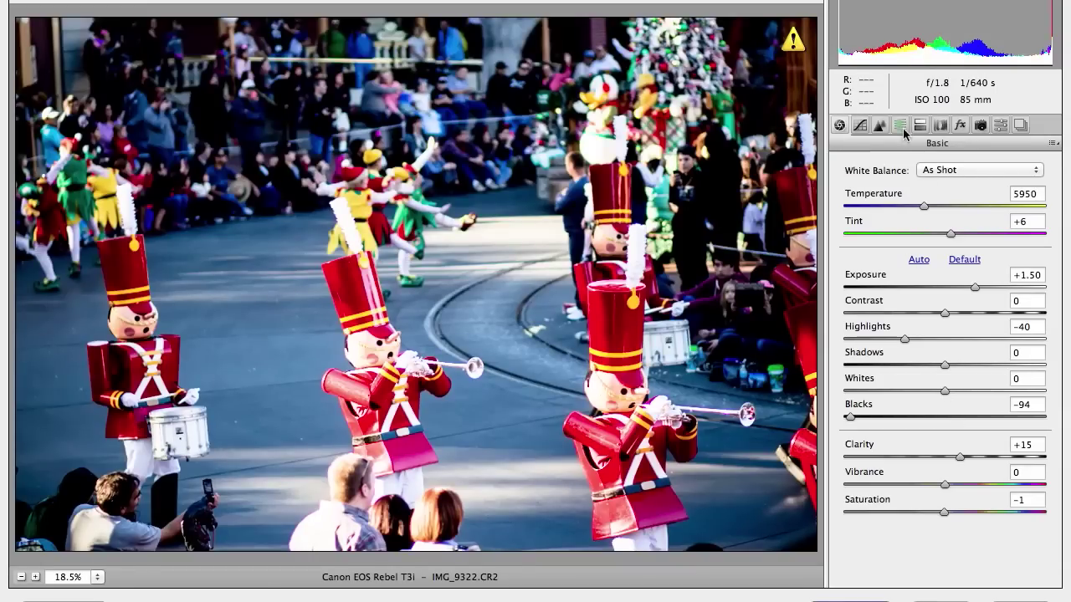
Reset the basic tone adjustments of IMG_9322.CR2 to their defaults, with the whole photo fitted in view.
click(959, 265)
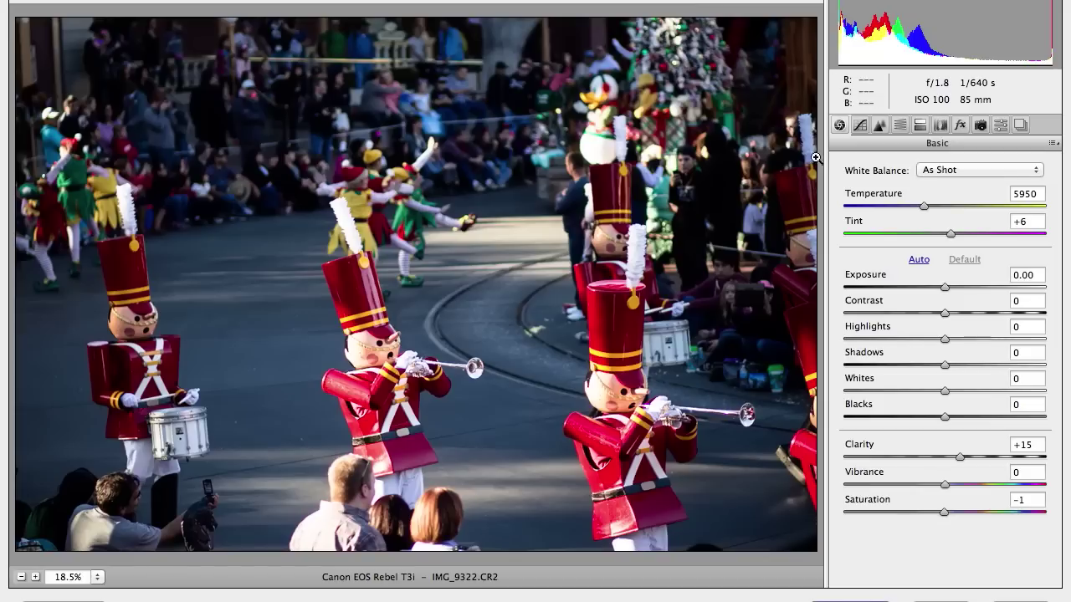
drag(229, 189, 499, 383)
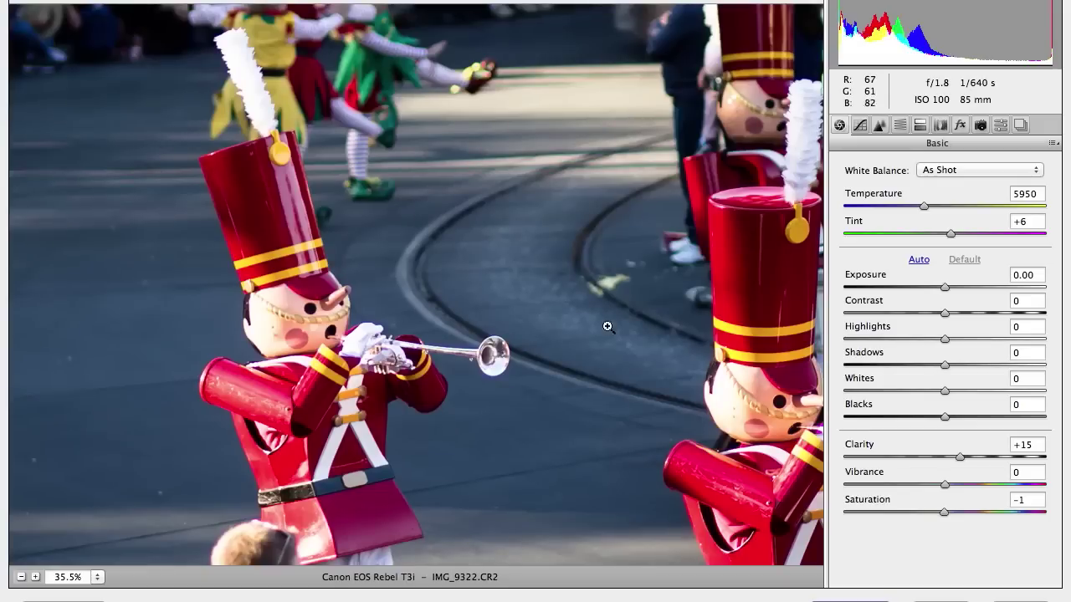
right_click(608, 328)
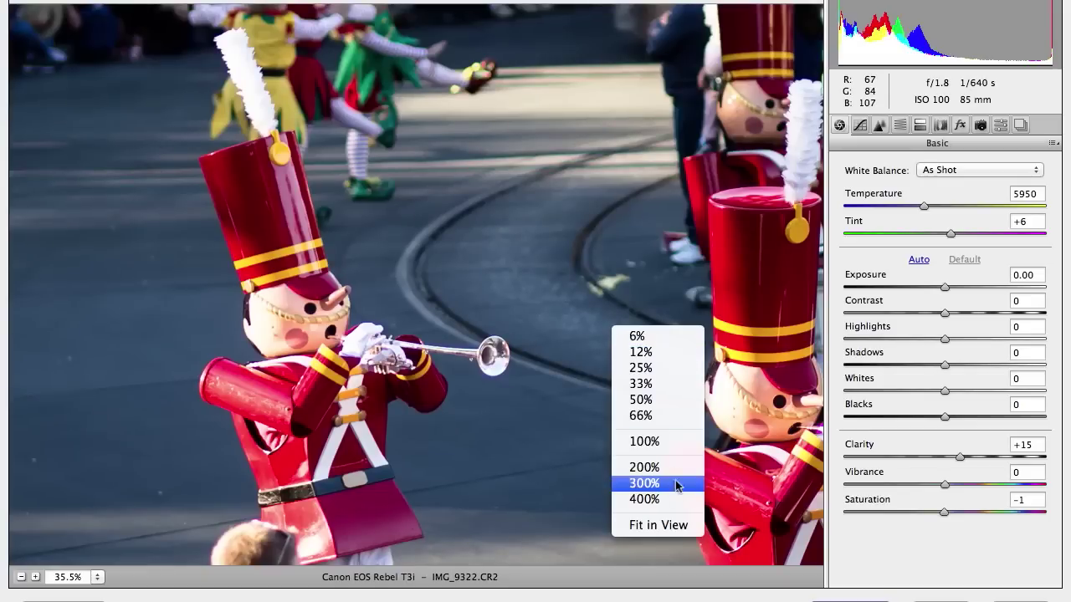
click(645, 524)
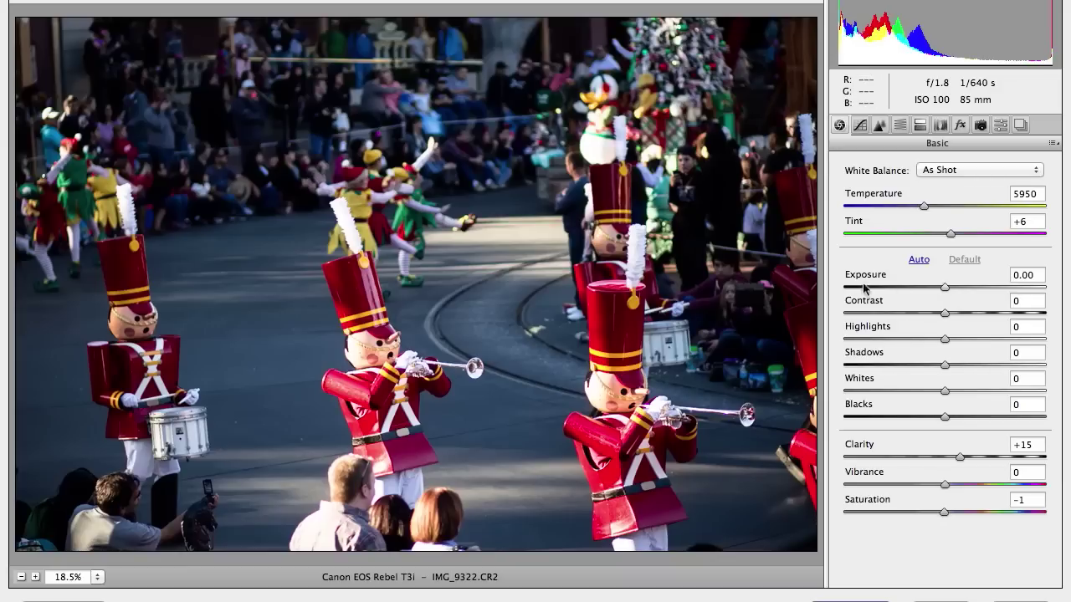
Adjust the photo's tones to Exposure +0.80, Highlights -32, Shadows -22 and Blacks -36, checking highlight clipping while adjusting the exposure.
drag(952, 287, 964, 289)
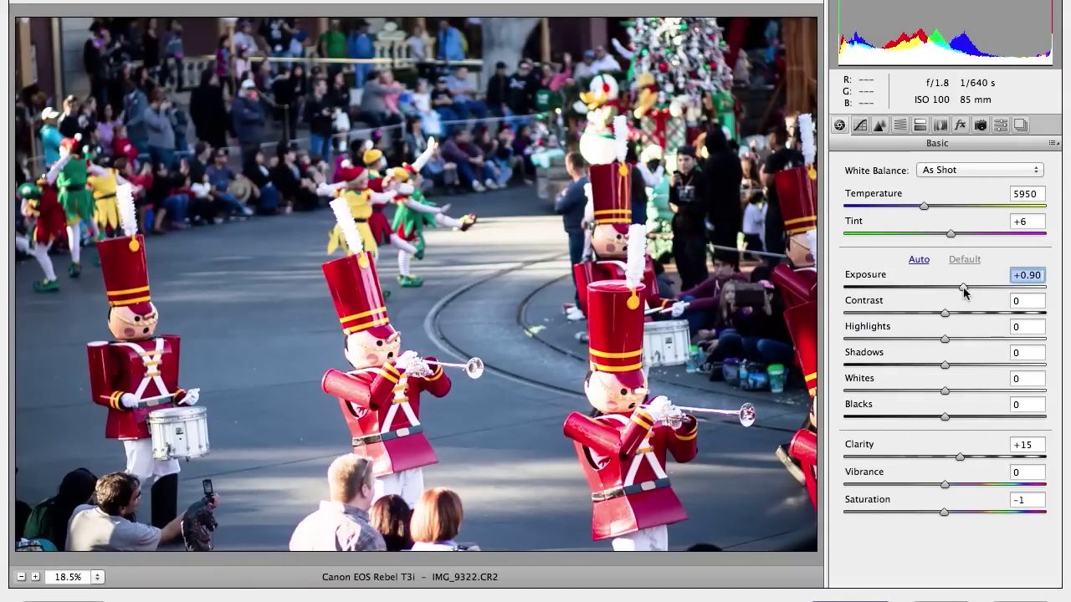
alt+click(963, 289)
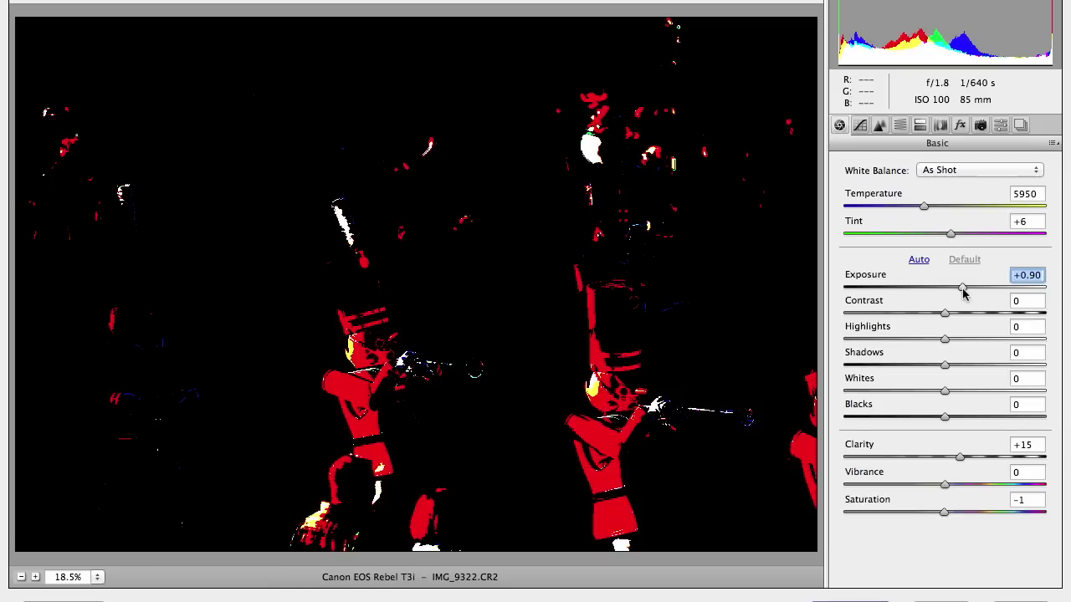
drag(962, 293, 963, 295)
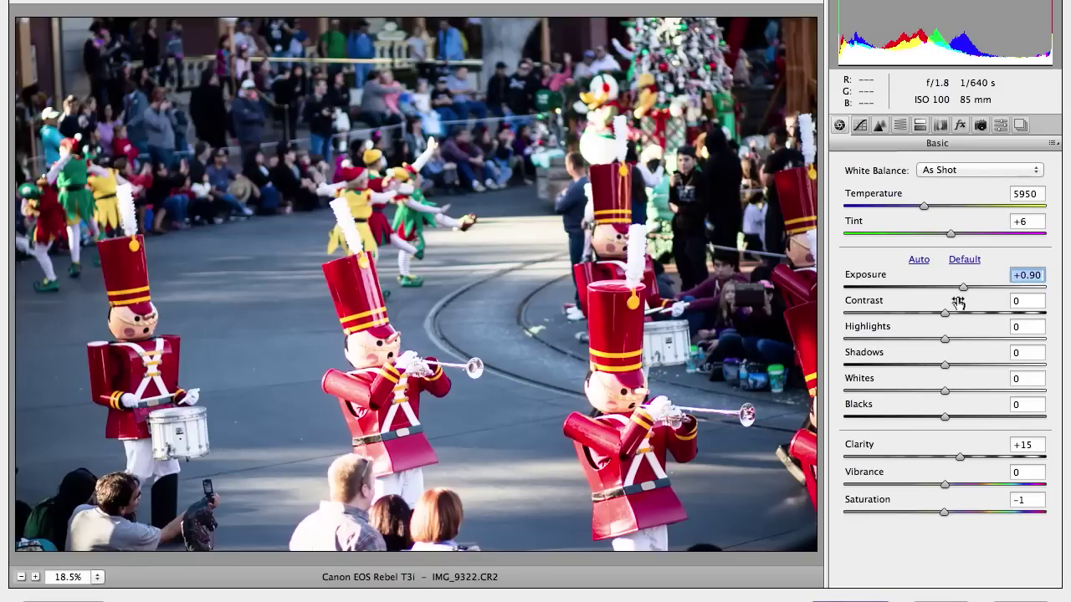
alt+click(962, 289)
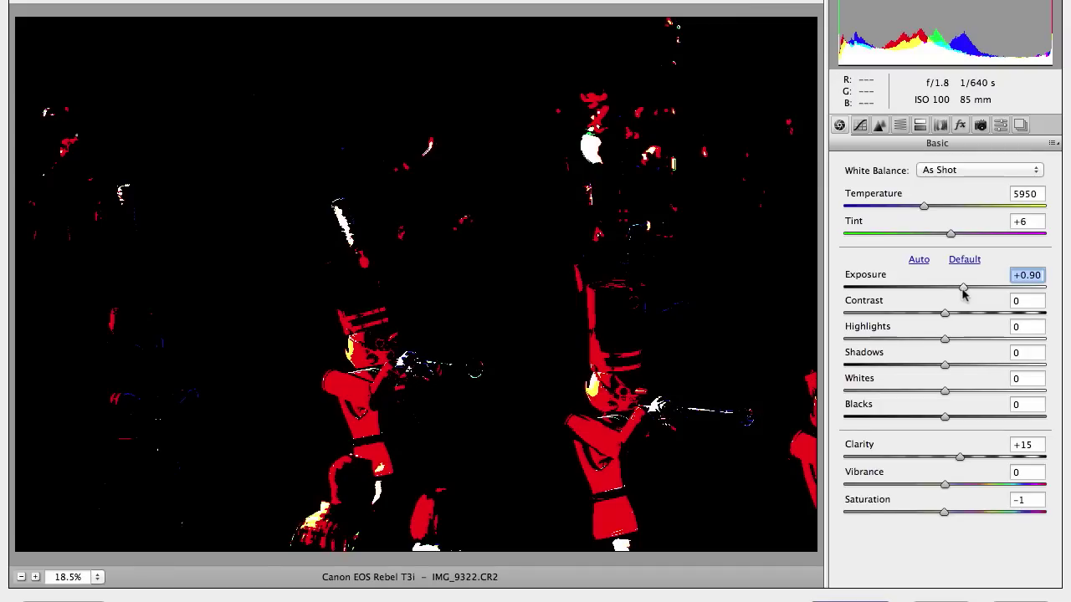
drag(962, 290, 955, 299)
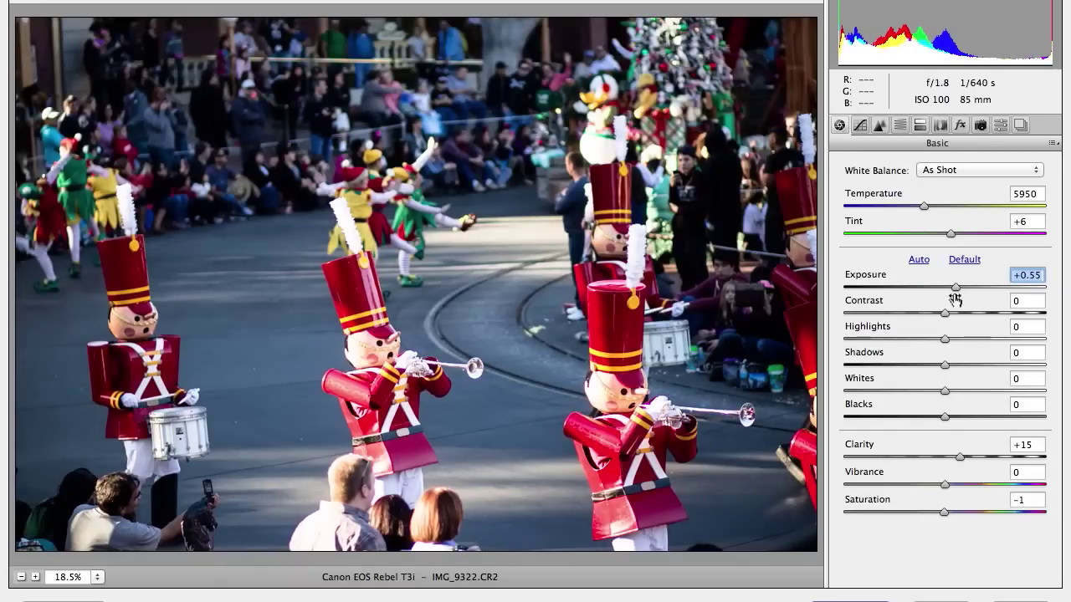
click(927, 419)
drag(927, 422, 910, 424)
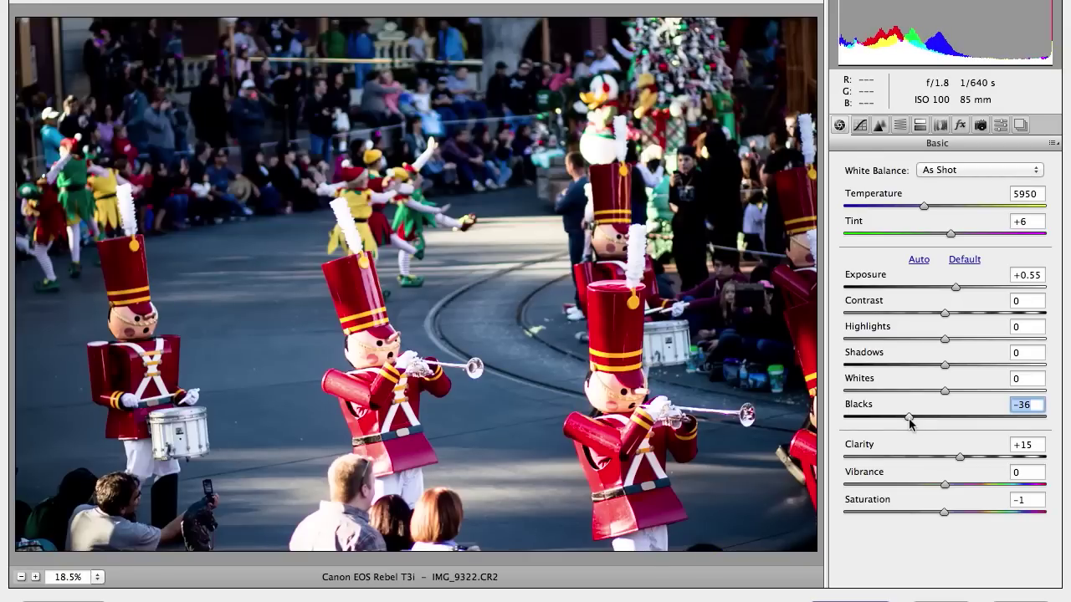
mouse_move(942, 369)
mouse_down()
mouse_move(923, 374)
mouse_move(922, 362)
mouse_up()
drag(959, 289, 969, 290)
drag(909, 340, 913, 341)
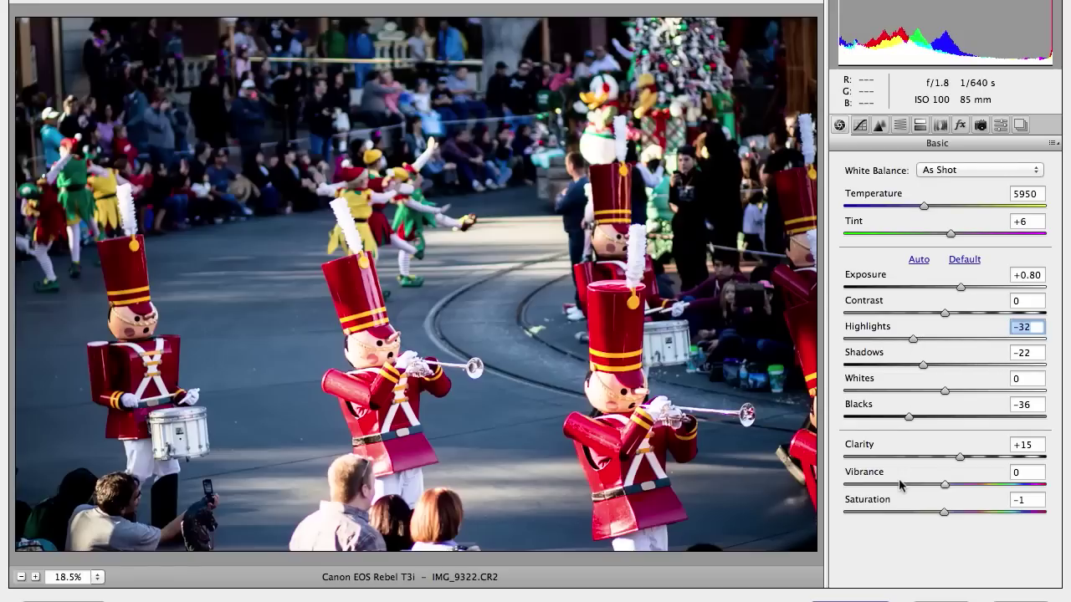
Look through the photo's clarity, tone curve, detail, HSL/Grayscale and lens correction settings.
click(961, 457)
drag(201, 220, 613, 506)
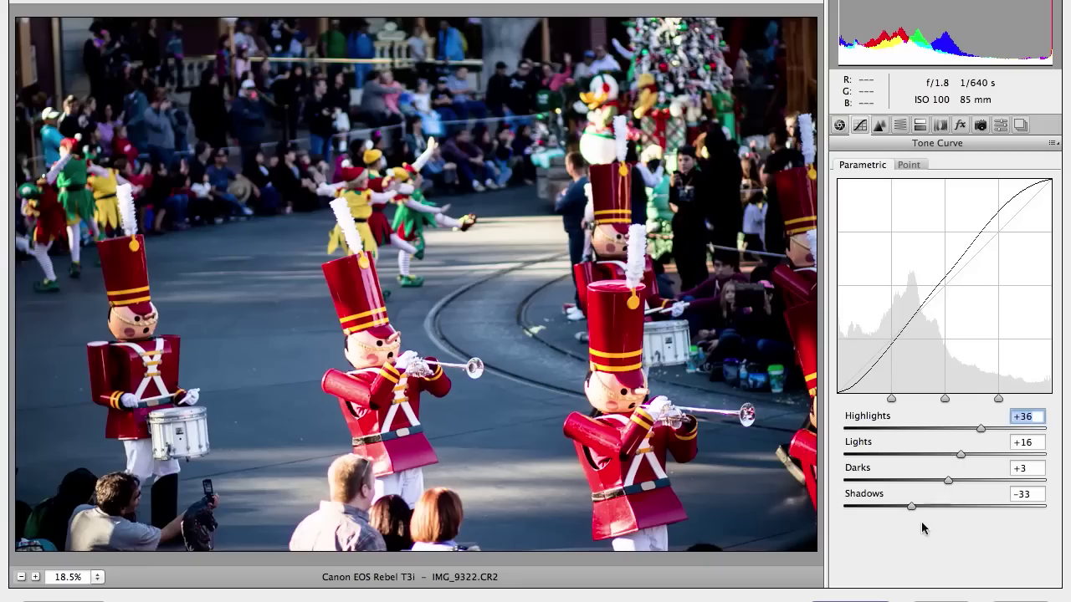
click(879, 125)
click(927, 194)
click(900, 124)
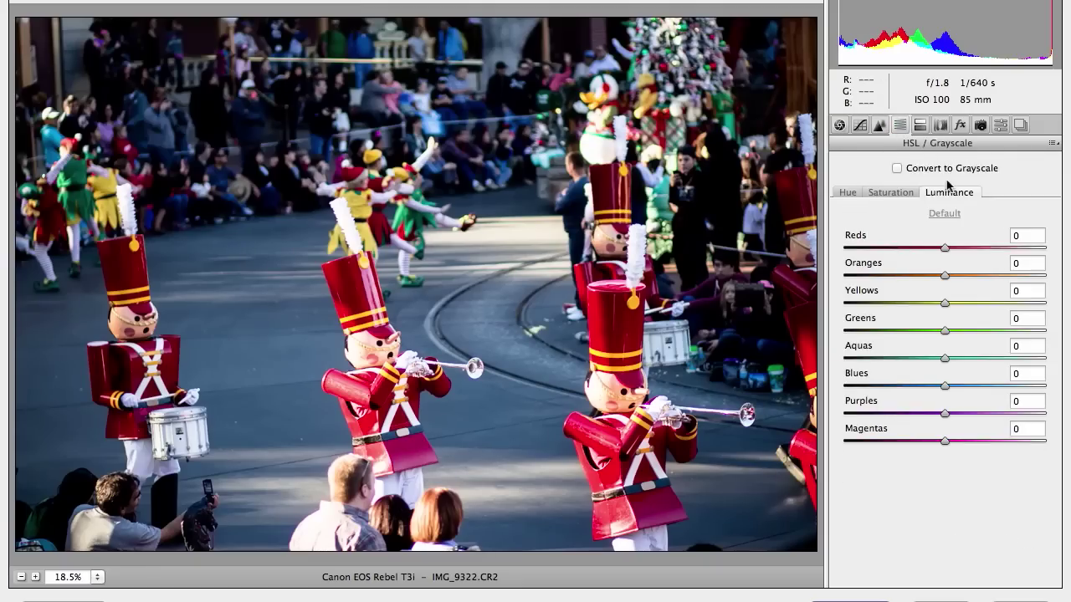
click(938, 126)
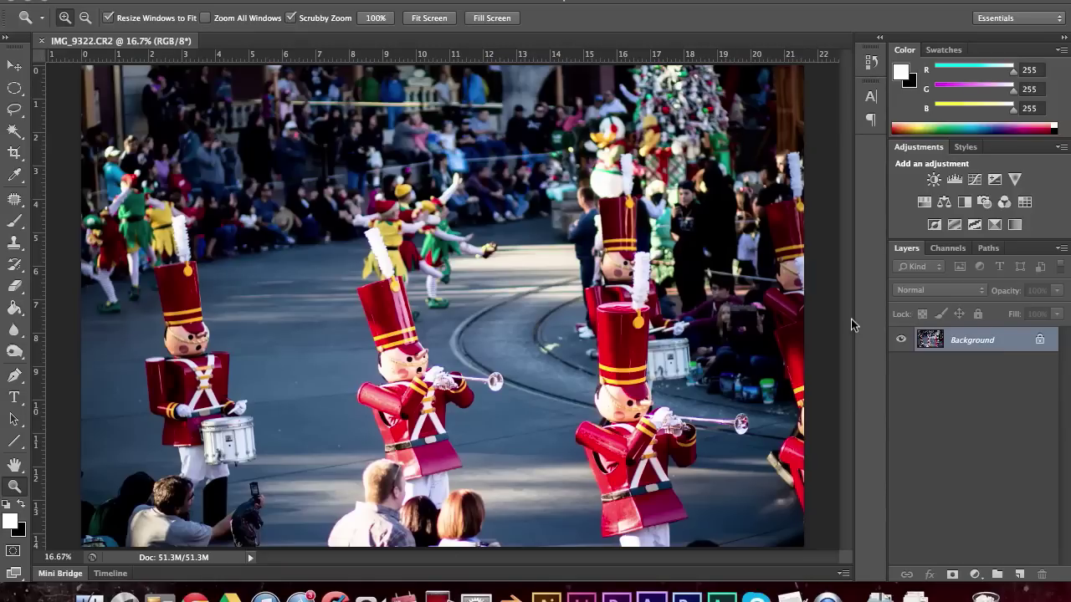
Create a new layer above the Background and rename it "vintage".
key(super+shift+n)
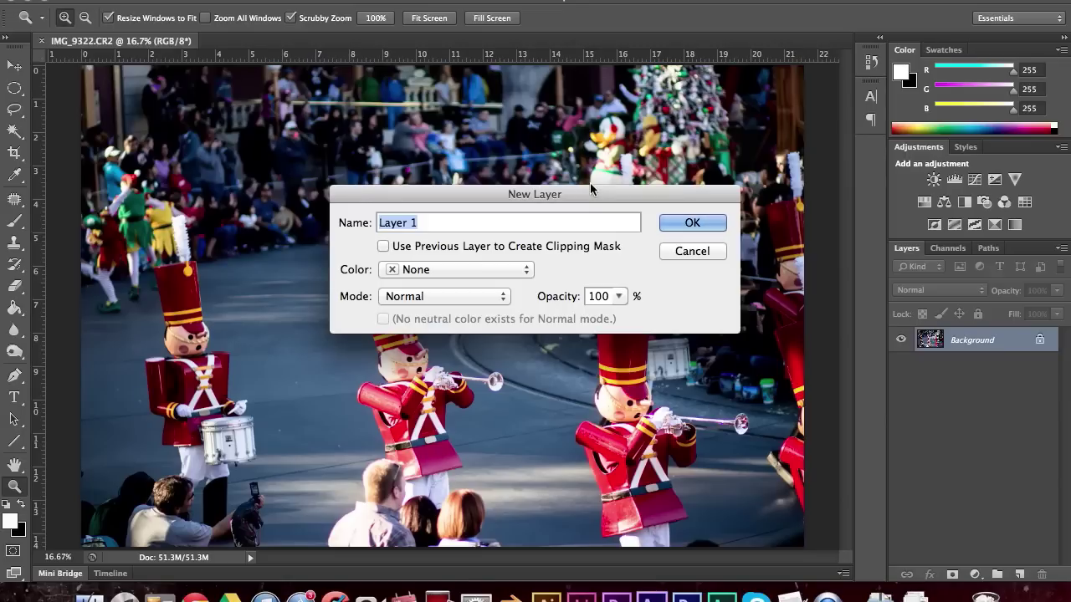
click(693, 223)
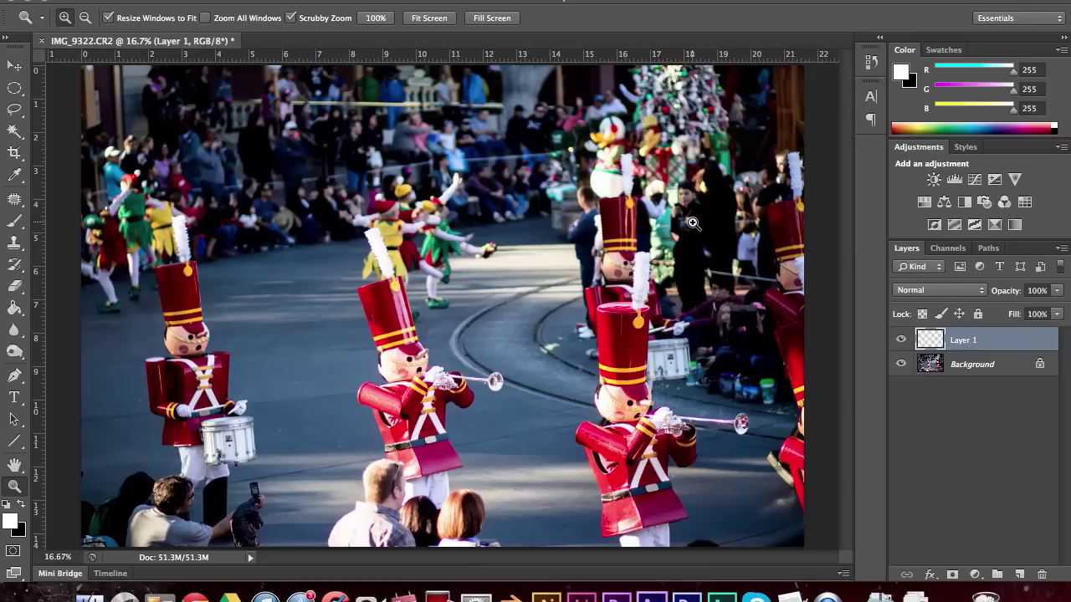
double_click(961, 341)
text(vintage)
key(Return)
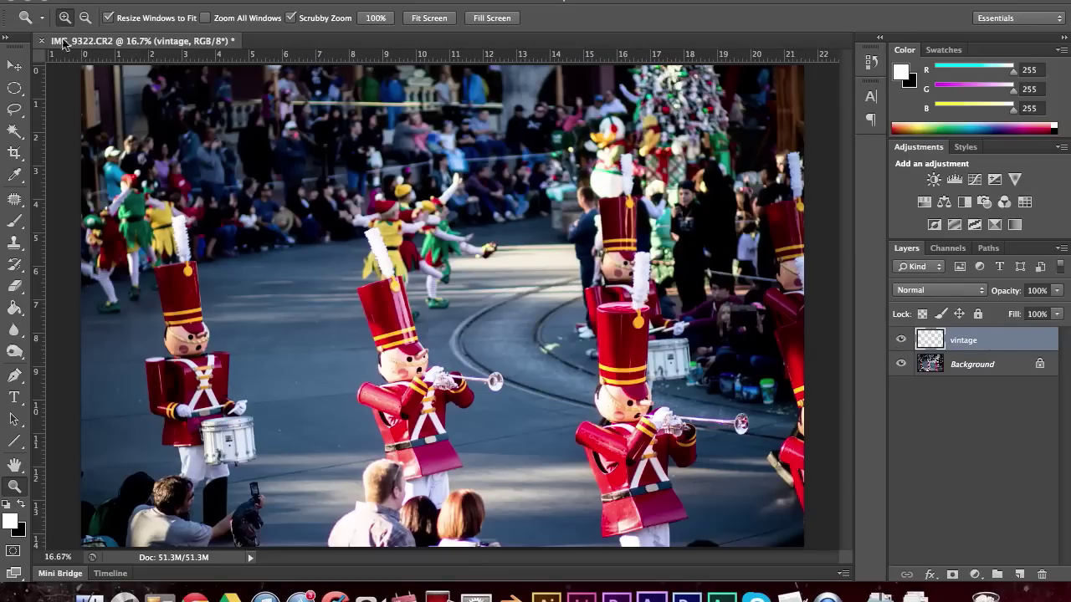
Fill the vintage layer with white using the Paint Bucket and set its blending mode to Pin Light.
click(14, 307)
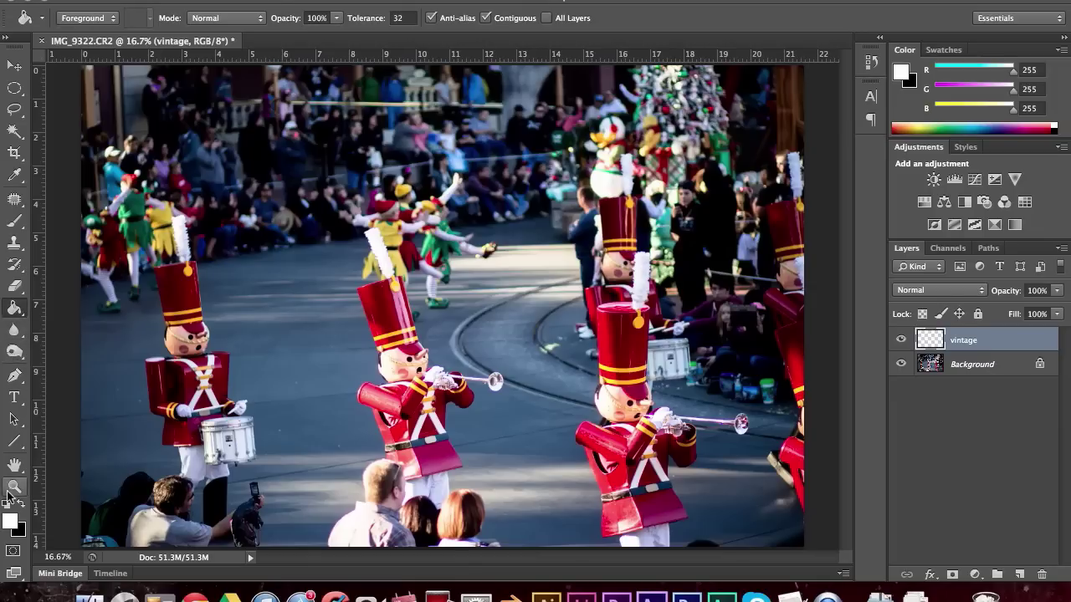
click(10, 521)
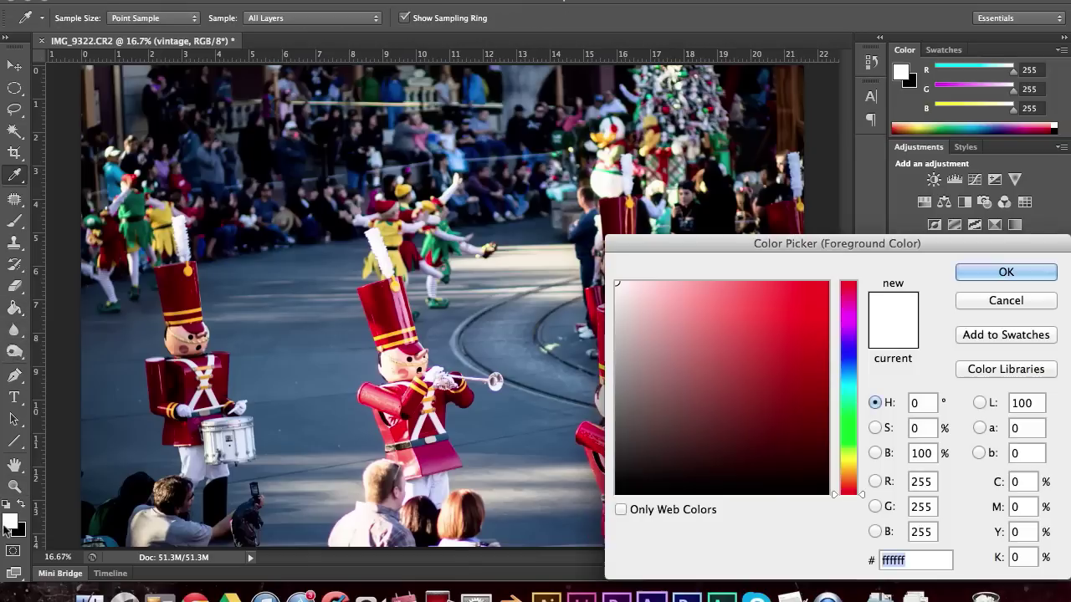
click(1006, 300)
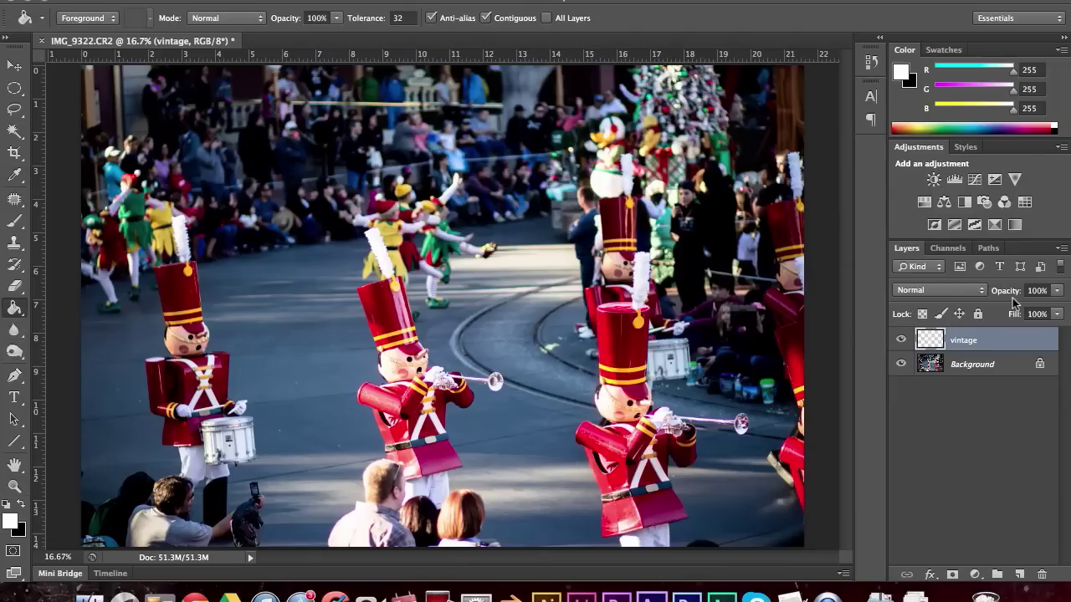
click(448, 259)
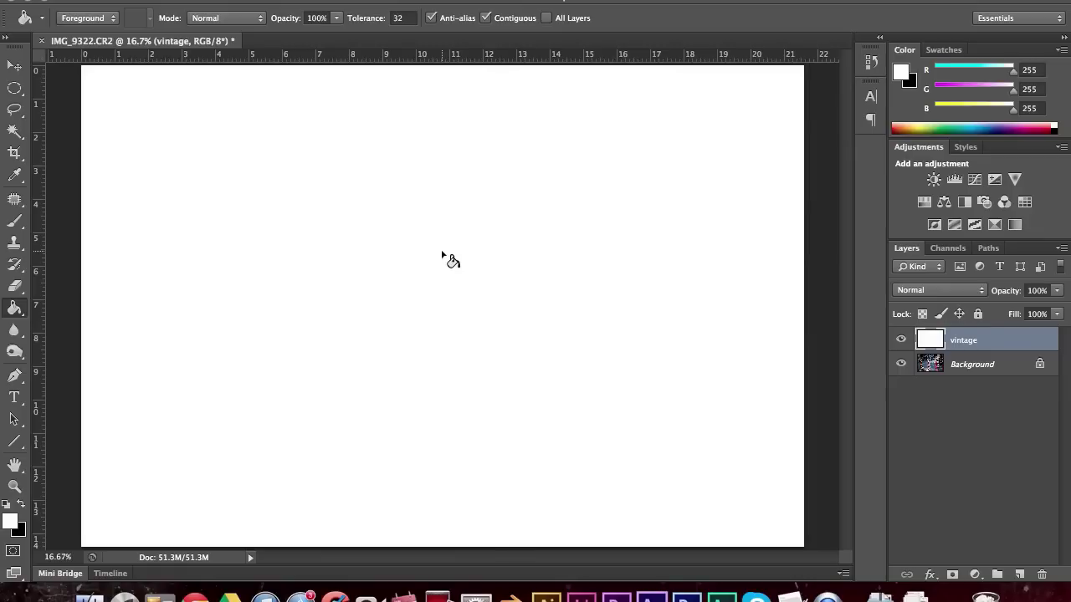
click(901, 292)
click(918, 504)
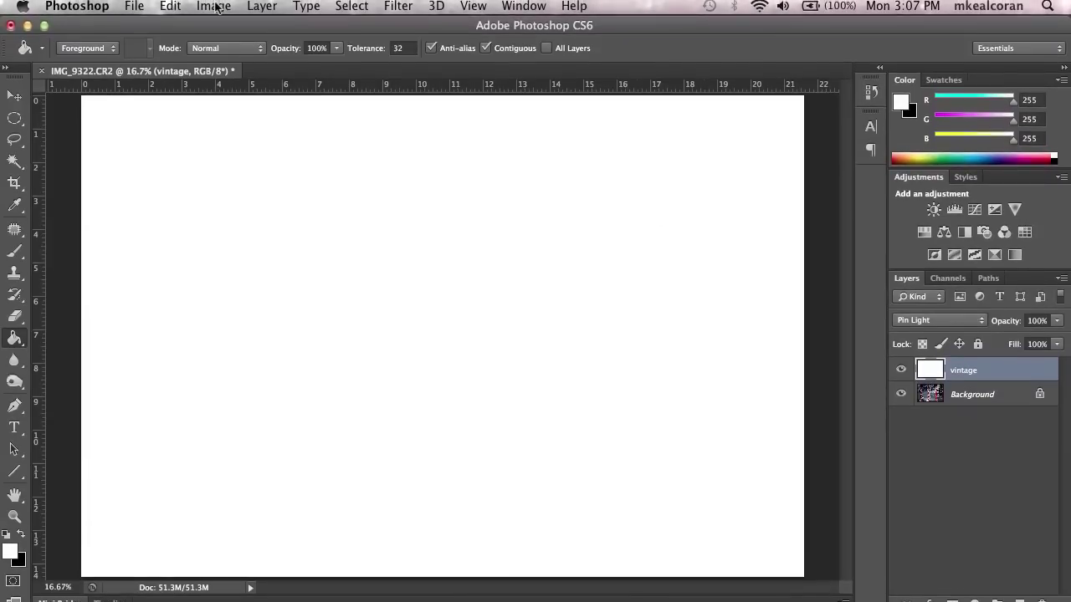
click(211, 5)
mouse_move(225, 61)
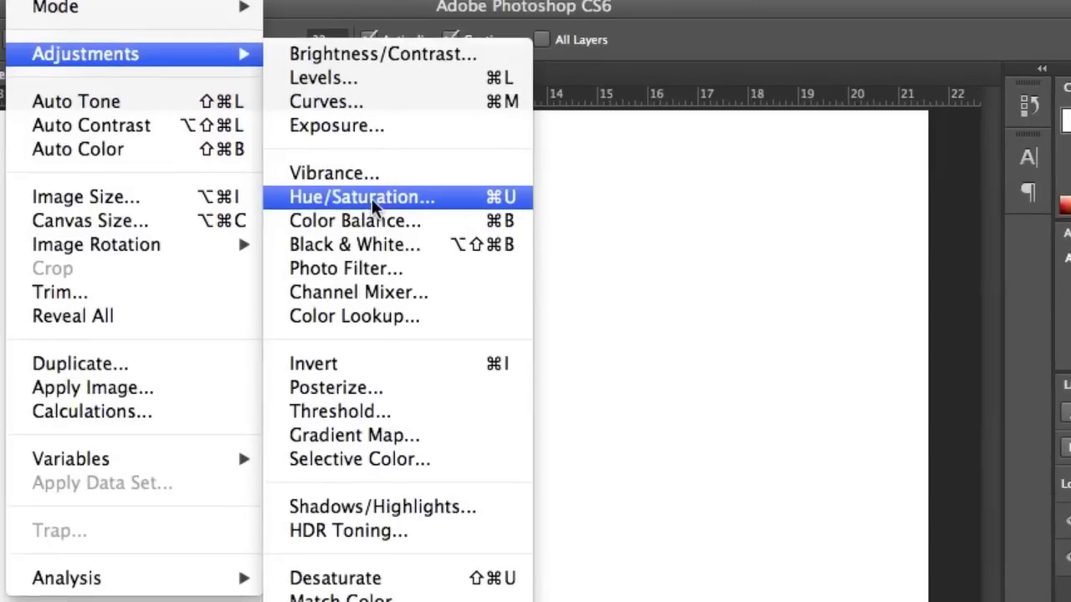
click(393, 159)
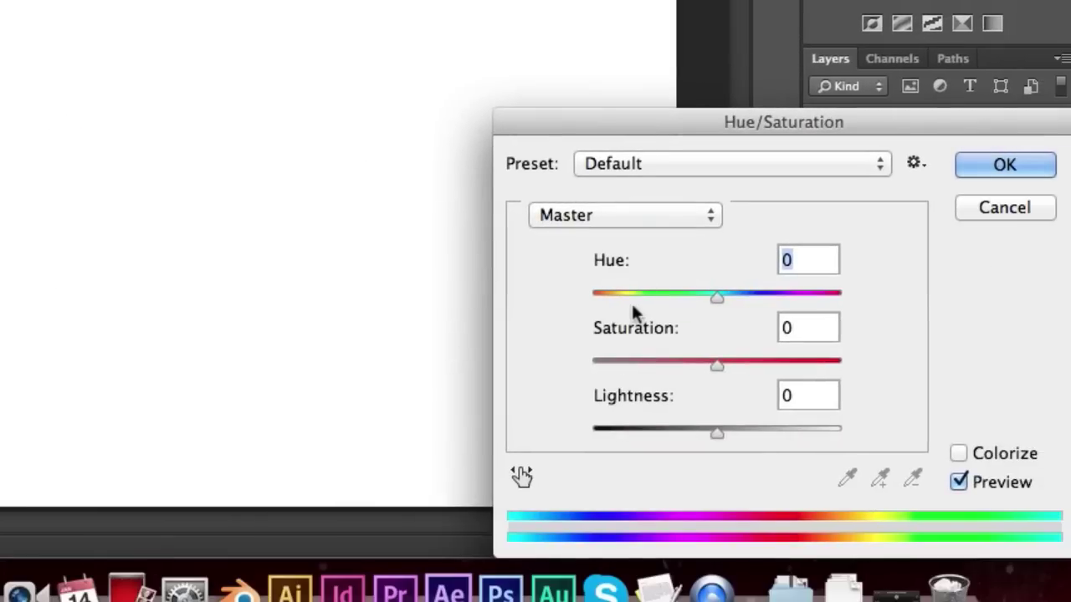
click(994, 208)
Darken the vintage layer's white fill with a Hue/Saturation adjustment, setting Lightness to -43.
key(super+u)
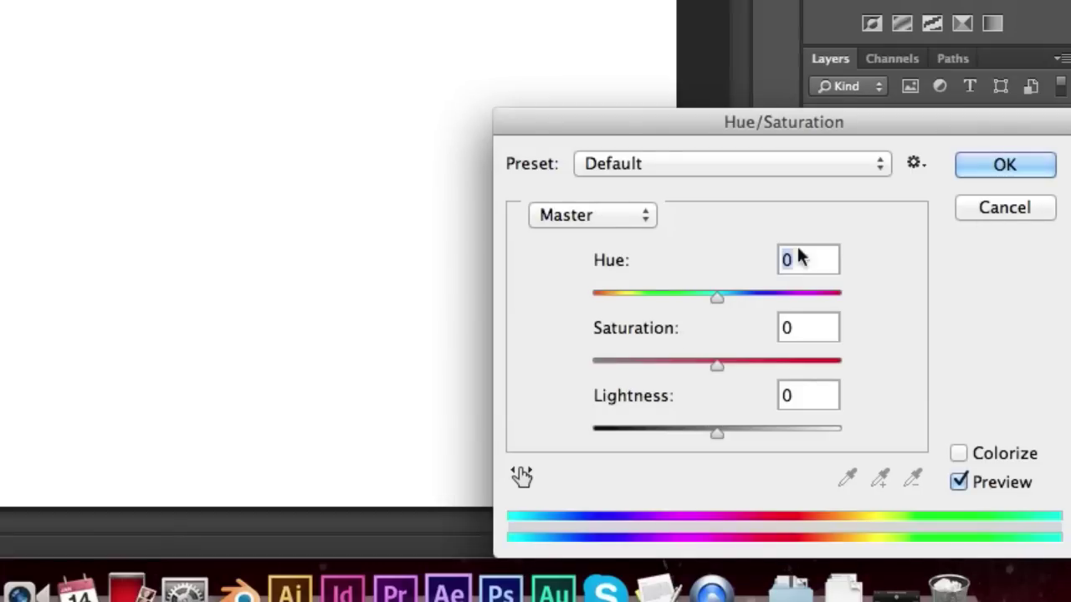
mouse_move(677, 430)
mouse_down()
mouse_move(660, 435)
mouse_move(674, 440)
mouse_move(656, 433)
mouse_up()
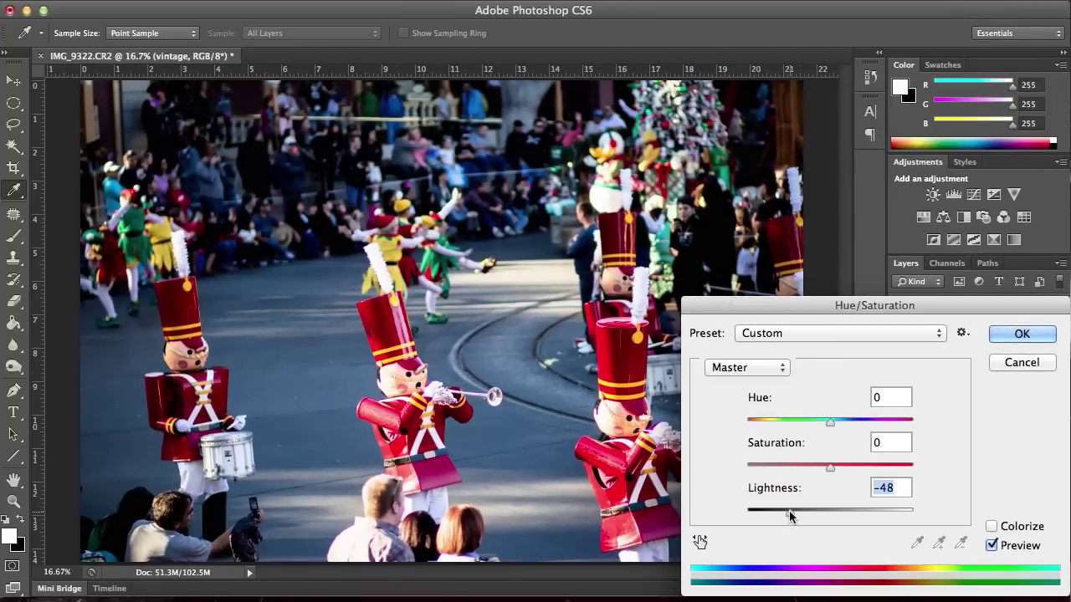
drag(788, 512, 793, 514)
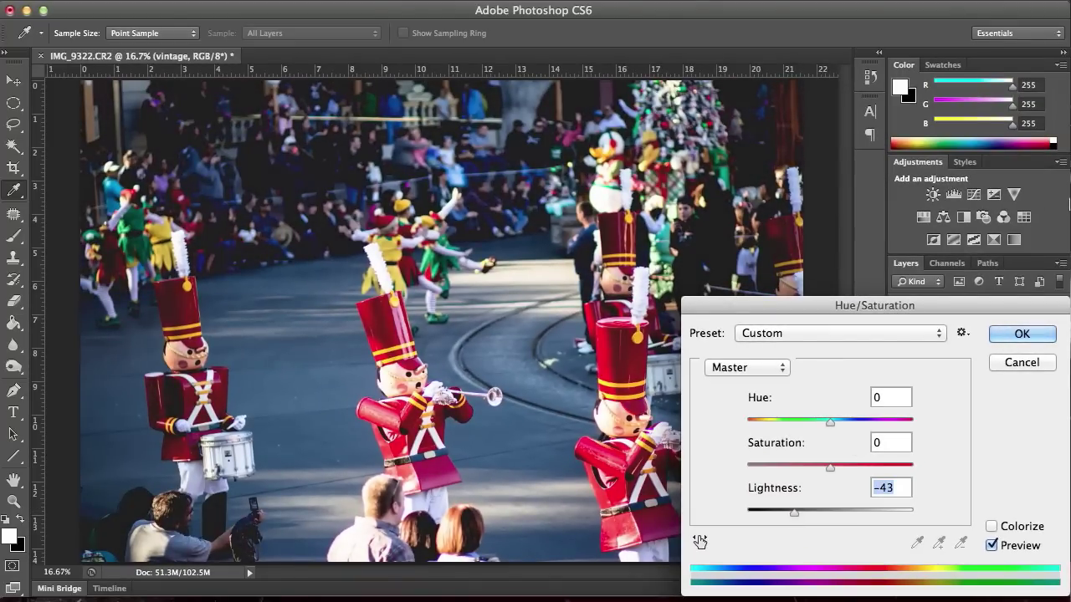
click(992, 334)
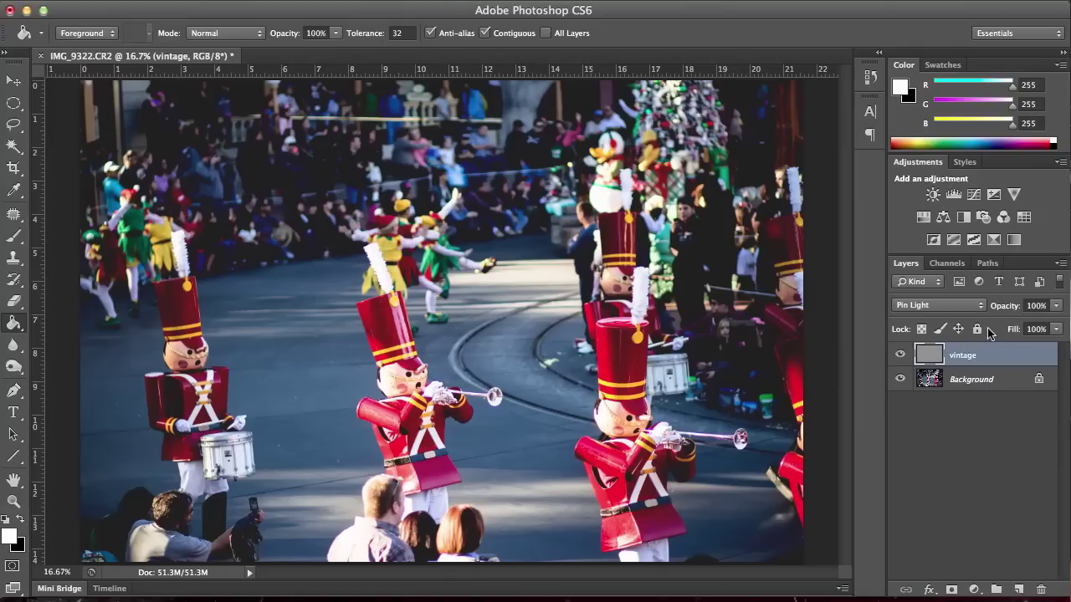
Add another new layer above the vintage layer and set the foreground color to pure red (R 255, G 0, B 0) for the Paint Bucket.
key(super+shift+n)
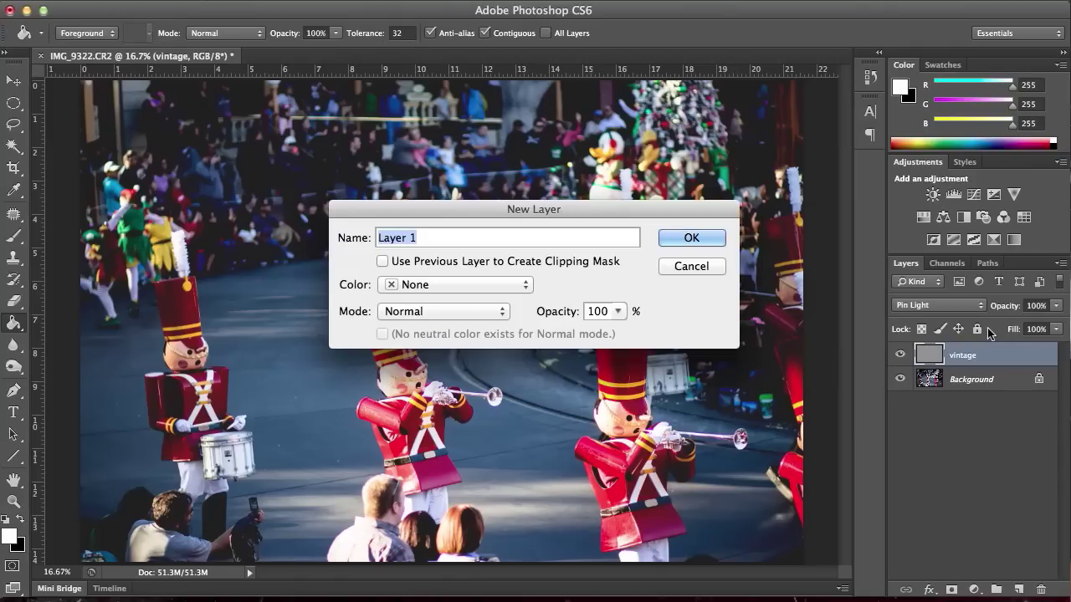
key(Return)
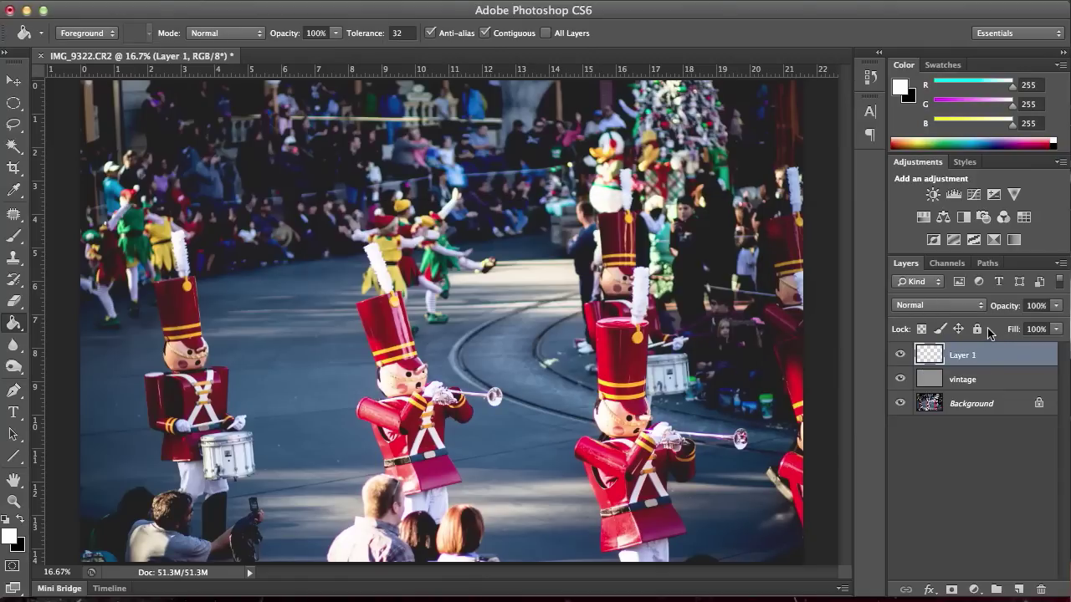
click(8, 536)
drag(720, 365, 826, 307)
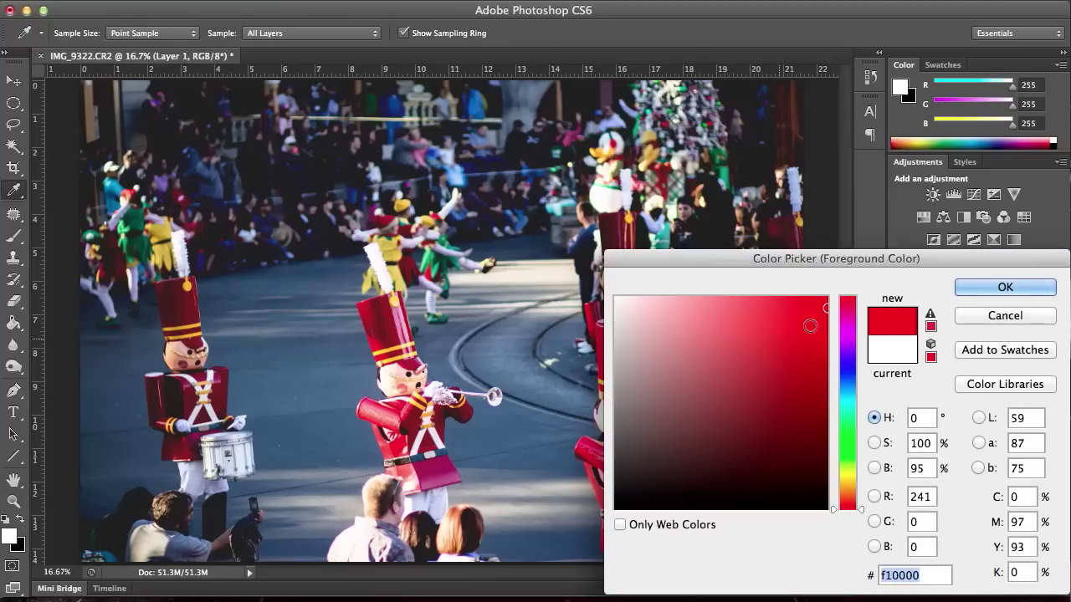
click(1000, 287)
key(g)
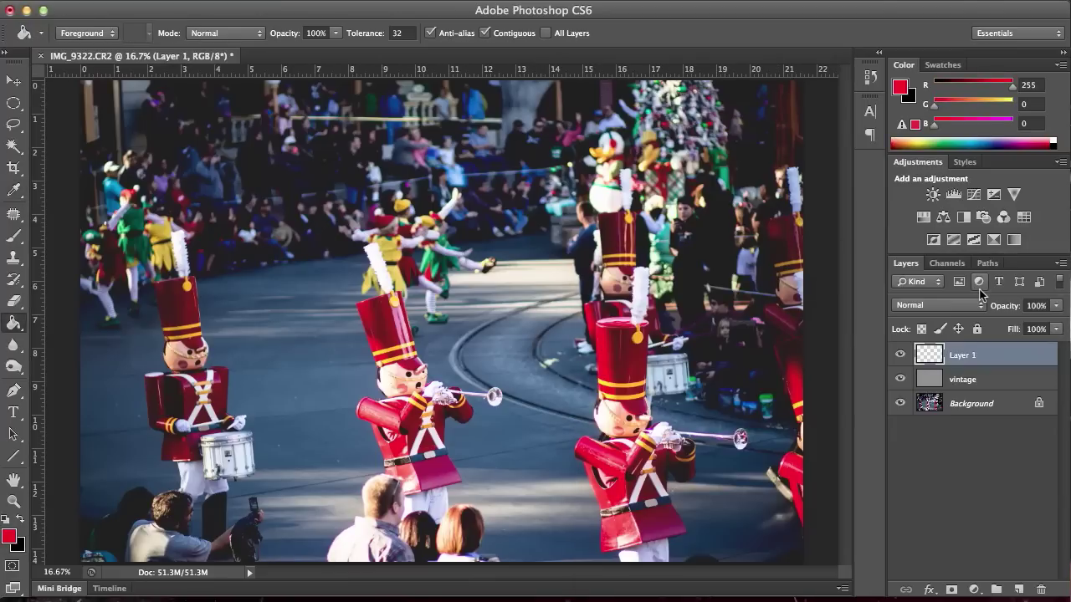
Draw a red-to-transparent radial gradient on Layer 1 from the photo's lower-right area to its upper-left edge, and set its blending mode to Pin Light.
click(13, 325)
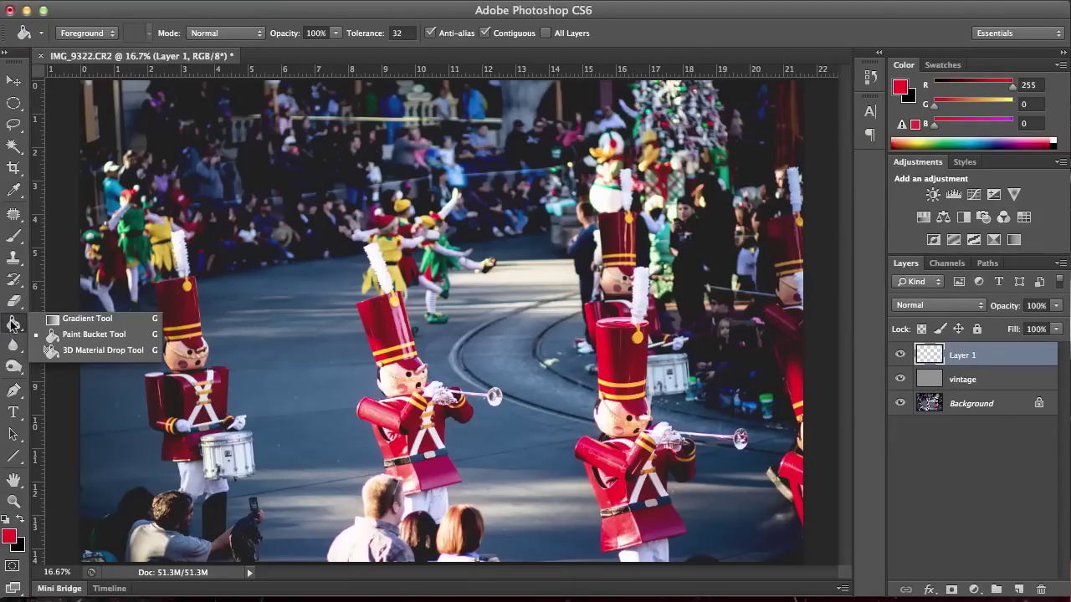
click(68, 322)
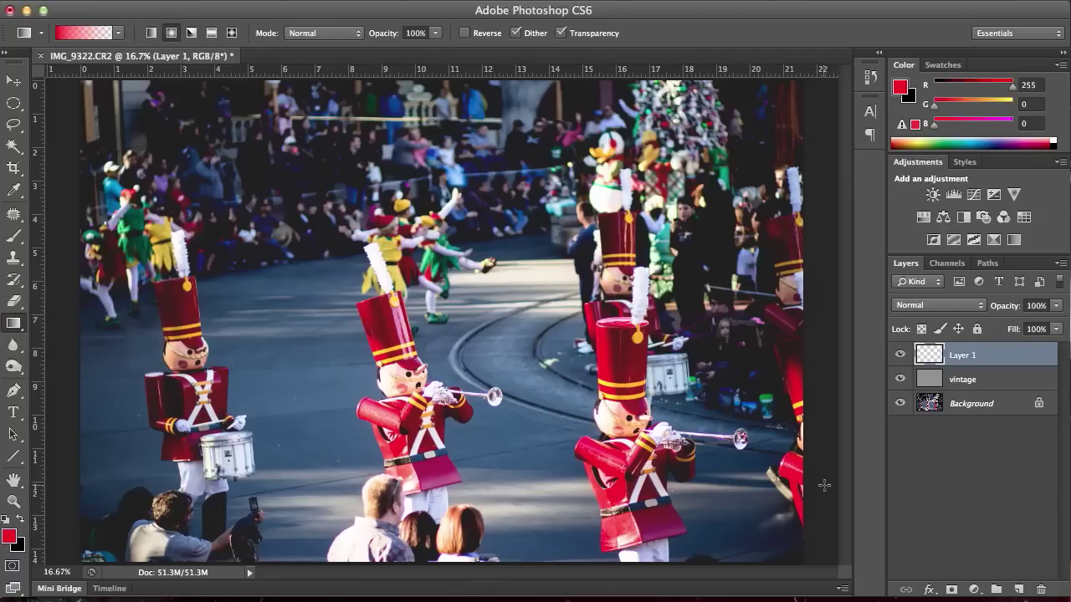
drag(796, 471, 61, 146)
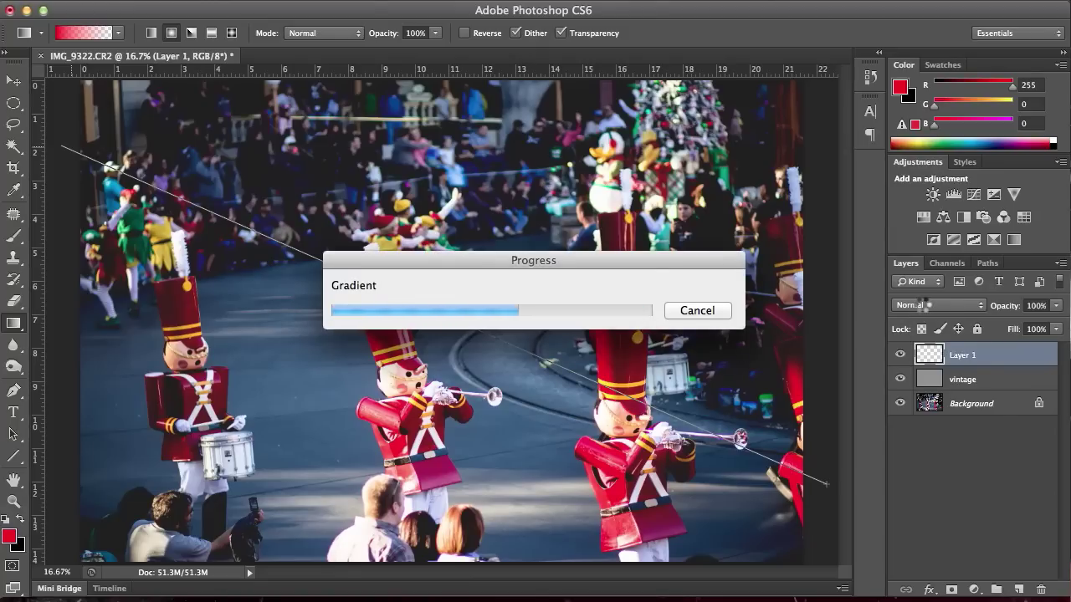
click(921, 305)
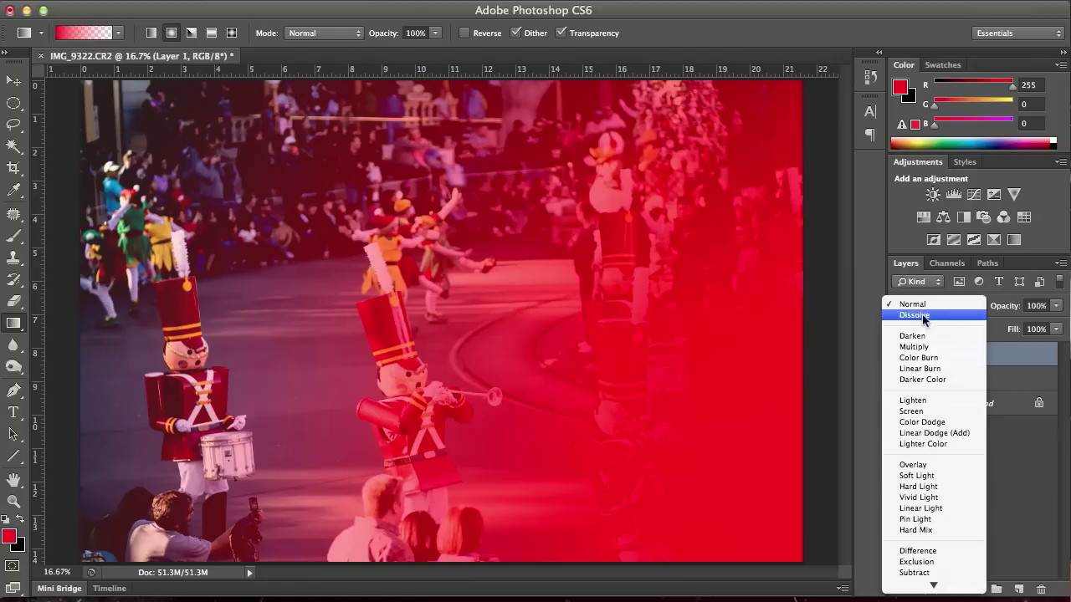
click(927, 525)
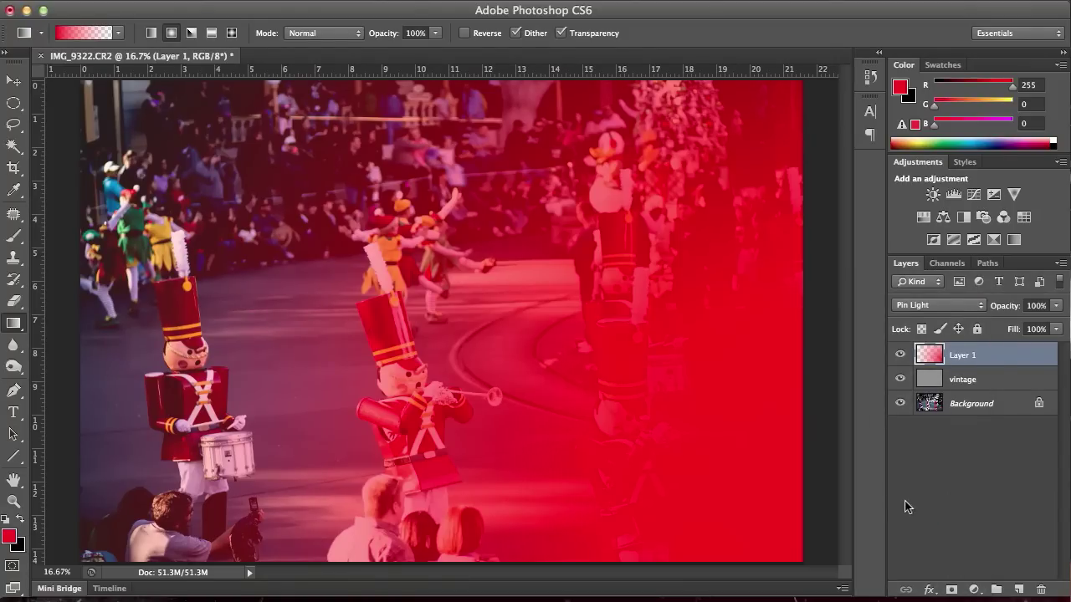
Mute Layer 1's red gradient with a Hue/Saturation adjustment, setting Saturation to -80 and Lightness to +7.
key(super+u)
drag(793, 311, 457, 260)
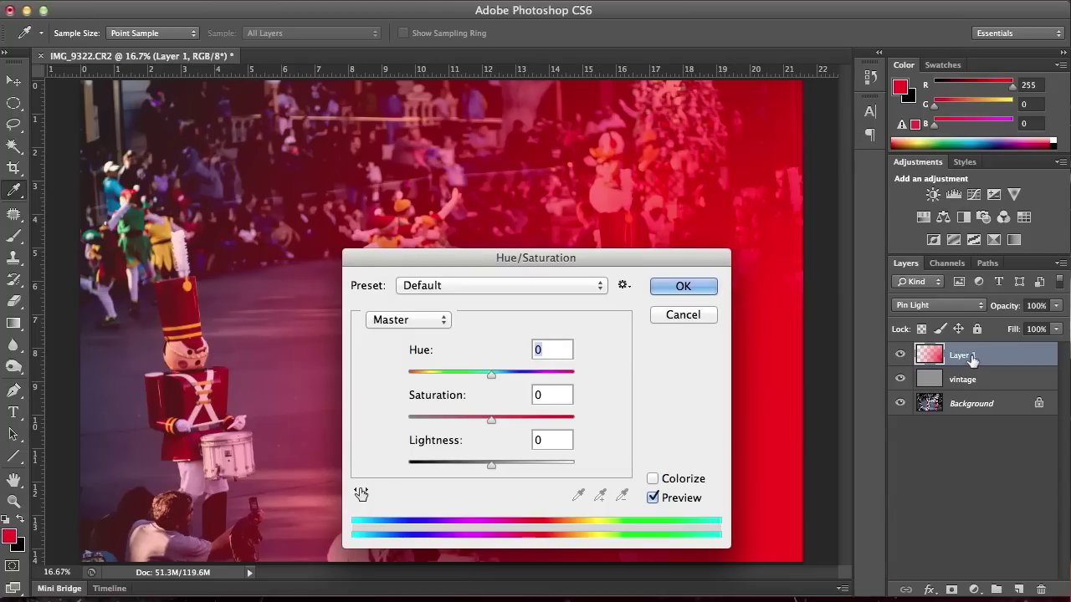
drag(491, 462, 549, 460)
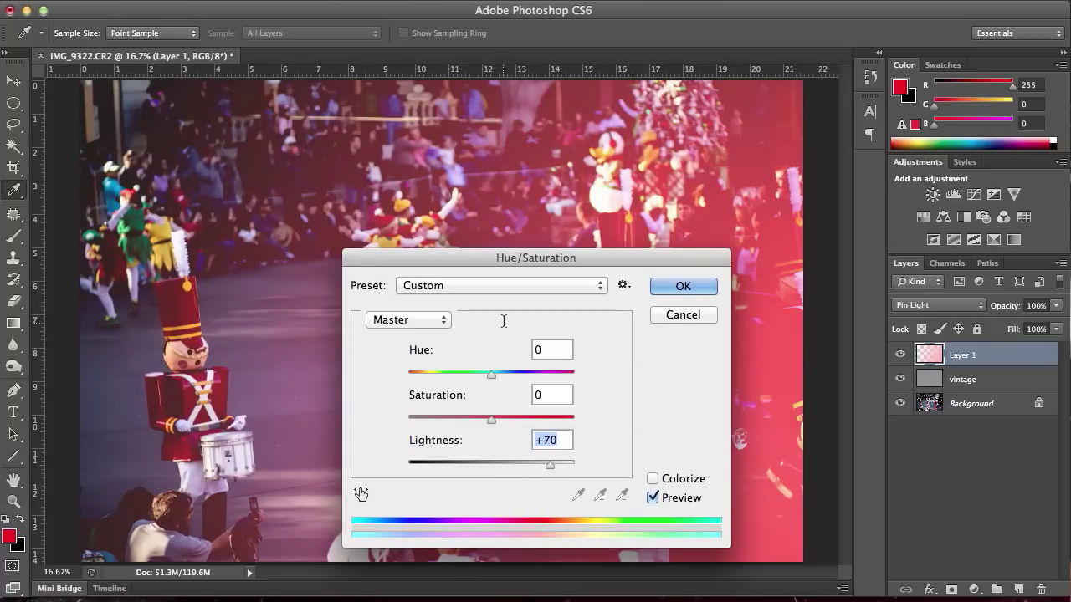
drag(475, 263, 111, 137)
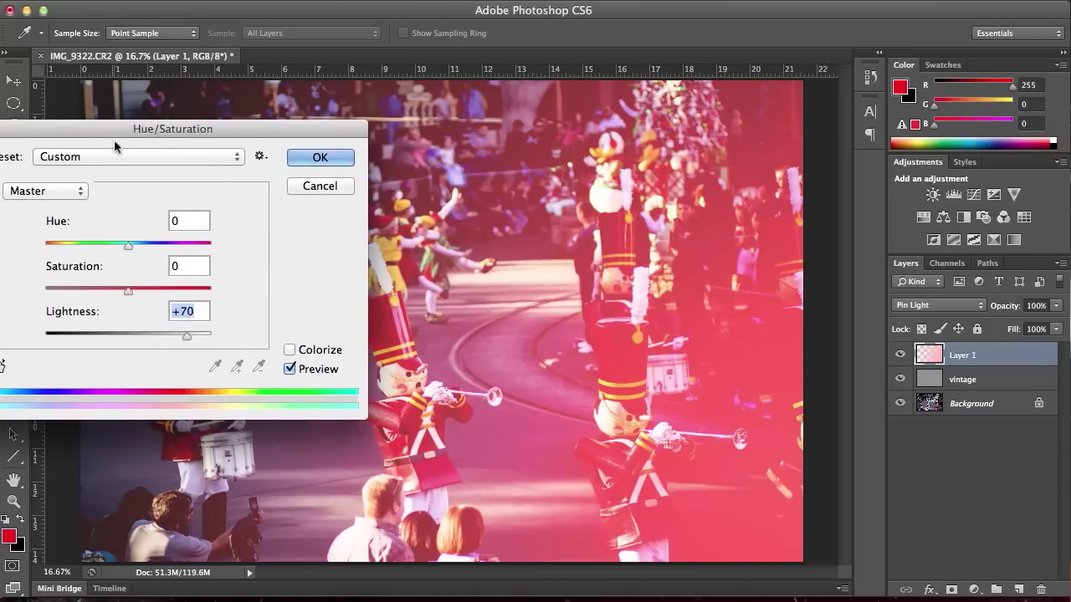
drag(188, 335, 189, 336)
drag(93, 290, 66, 292)
drag(189, 336, 134, 337)
drag(66, 290, 62, 294)
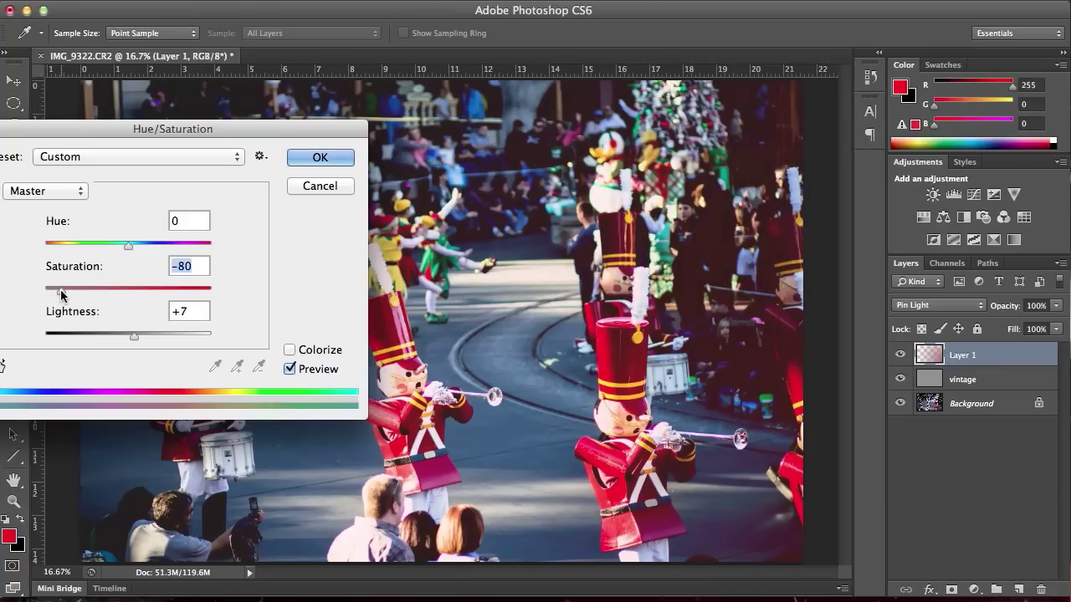
click(318, 158)
key(g)
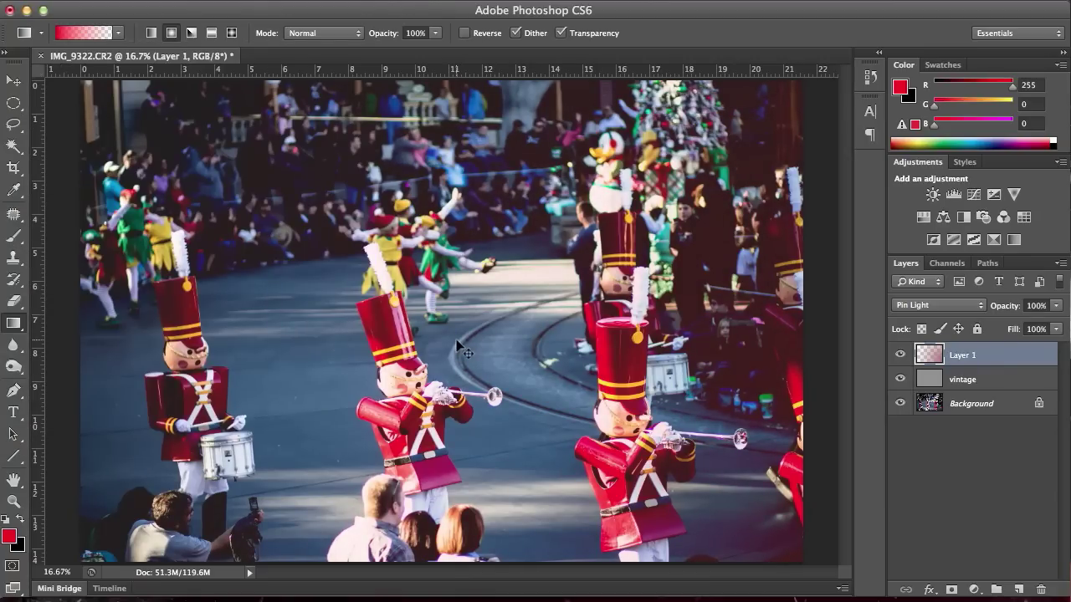
Duplicate Layer 1 and rotate the copy 180° with Free Transform.
key(super+j)
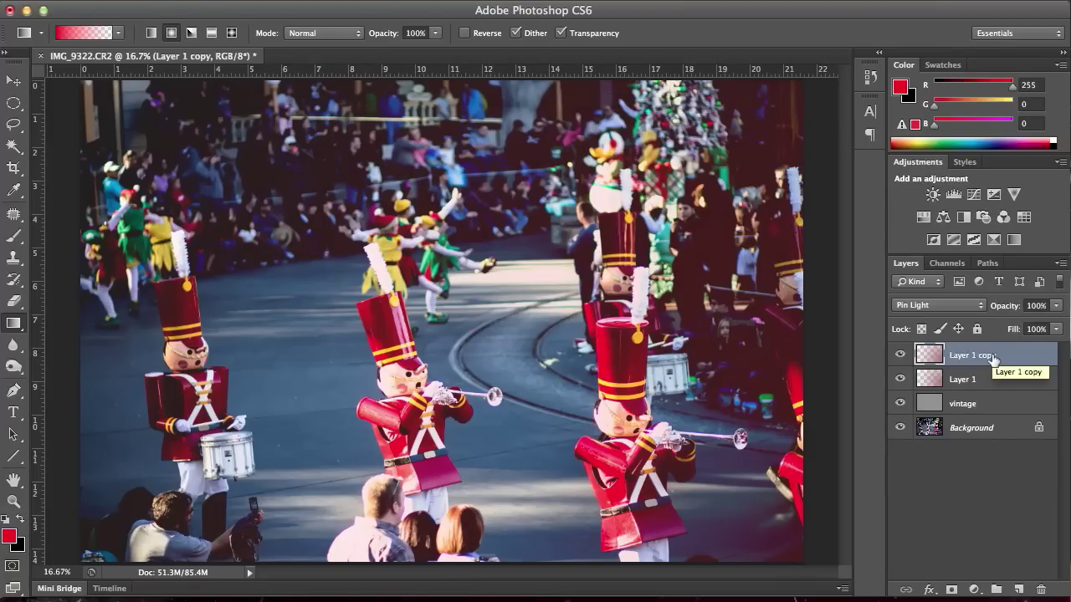
key(super+t)
right_click(707, 423)
click(707, 423)
right_click(707, 423)
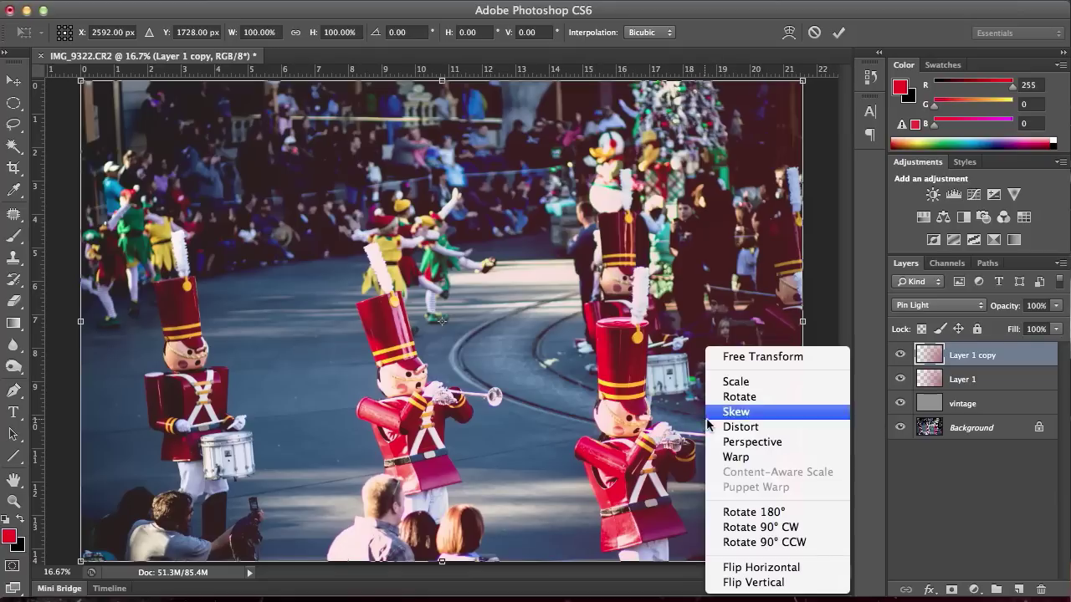
click(750, 512)
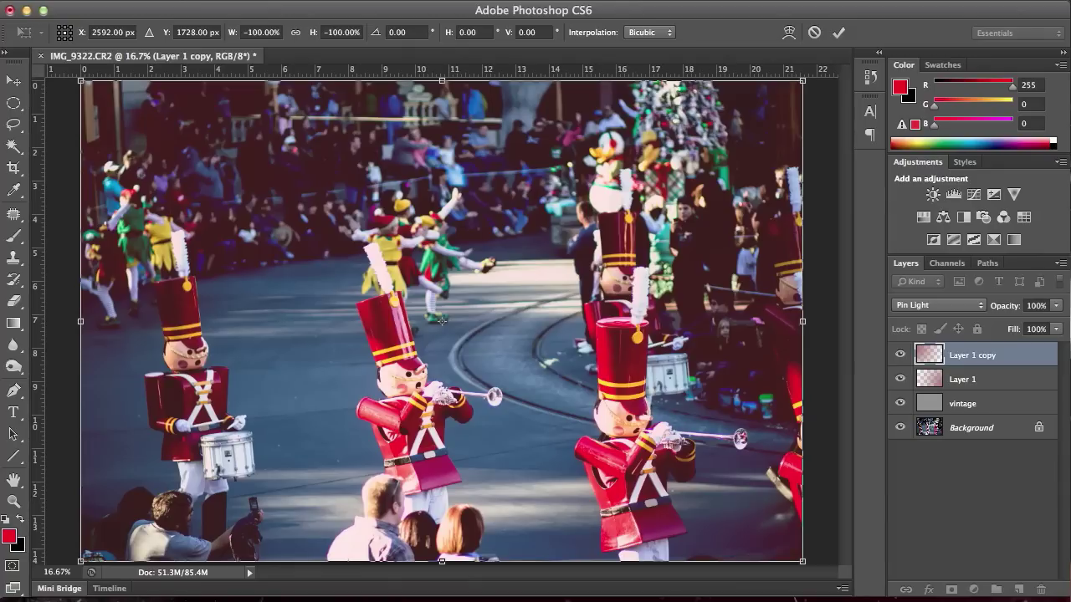
click(839, 33)
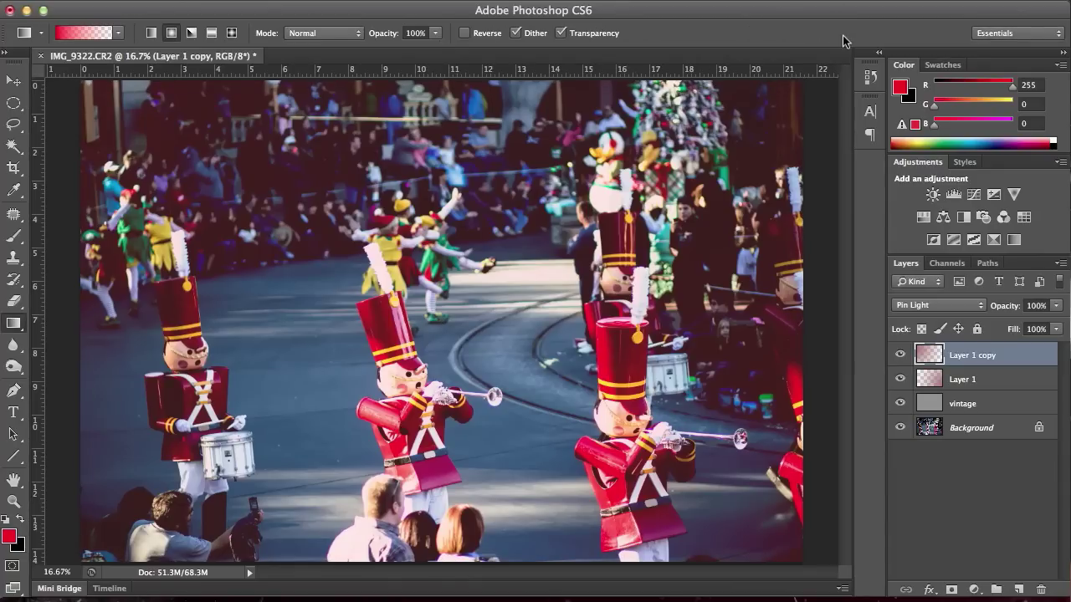
Merge Layer 1 and its copy into one layer and set the merged layer's blending mode to Pin Light.
shift+click(967, 381)
right_click(967, 381)
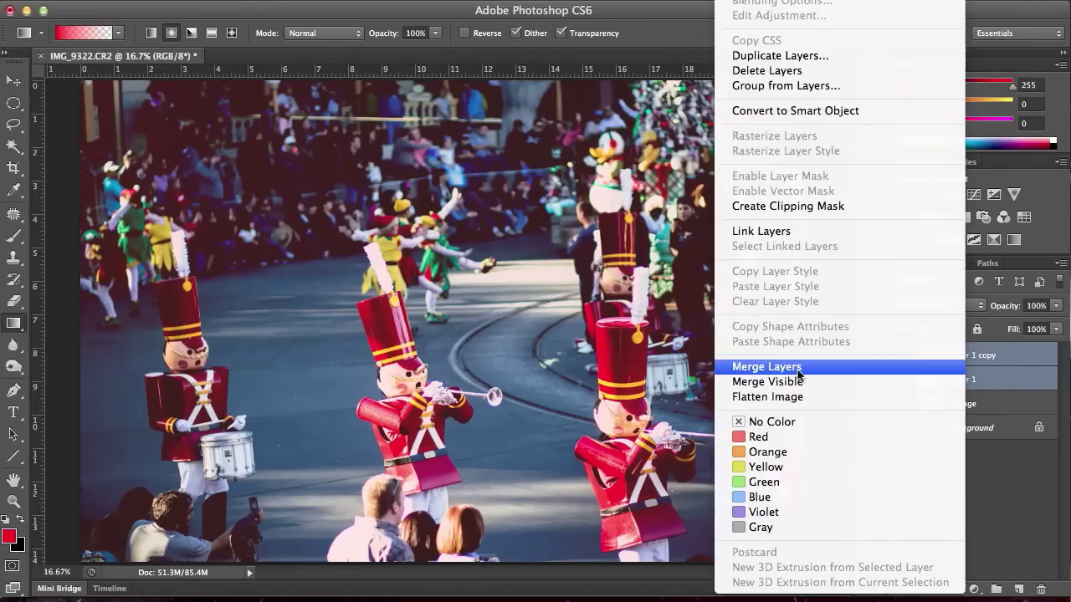
key(Escape)
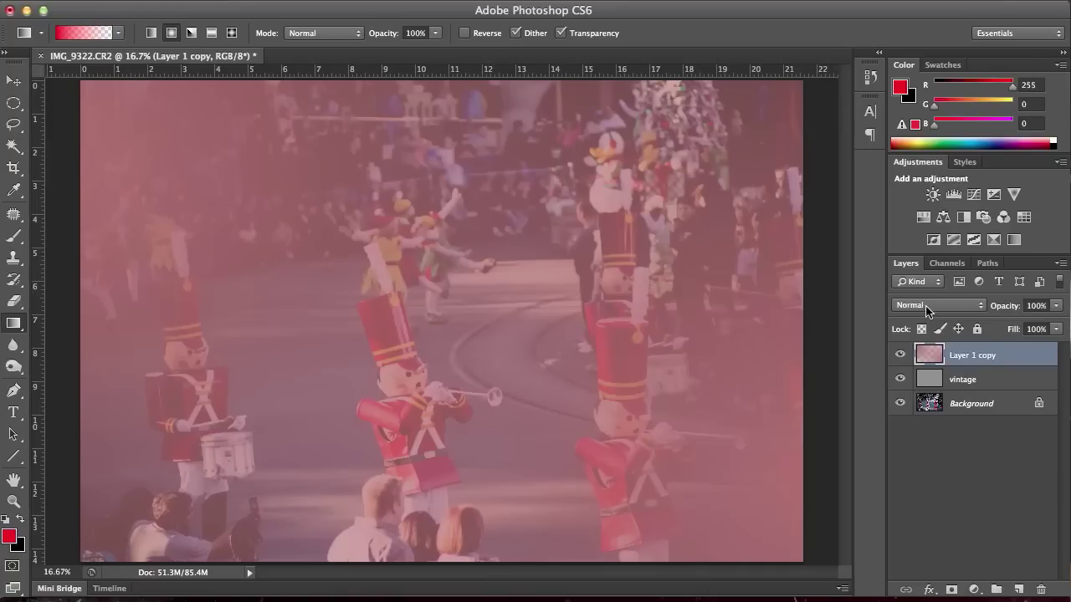
click(924, 305)
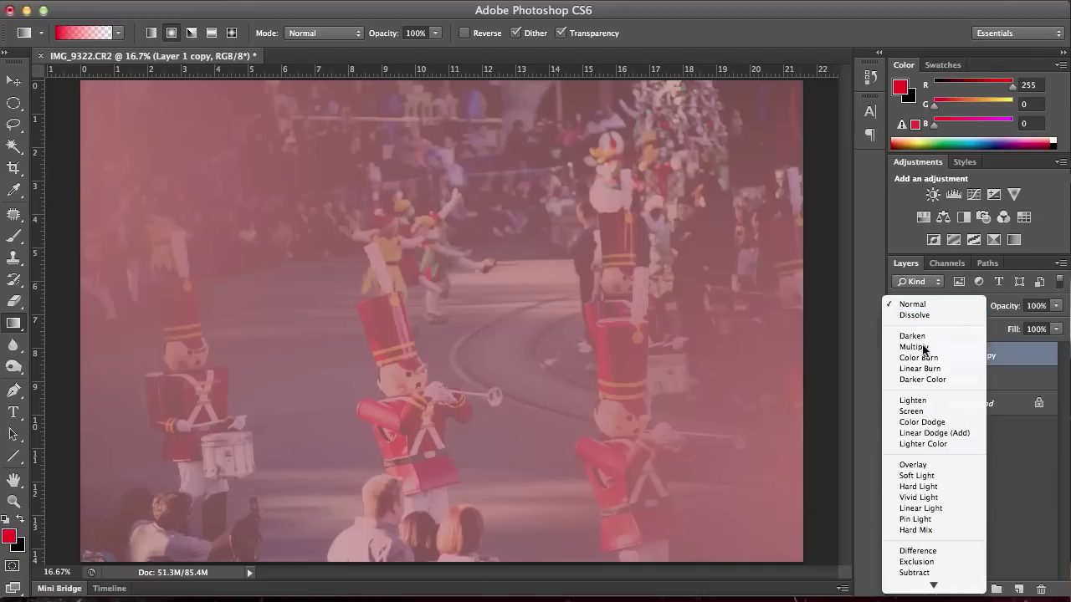
click(901, 520)
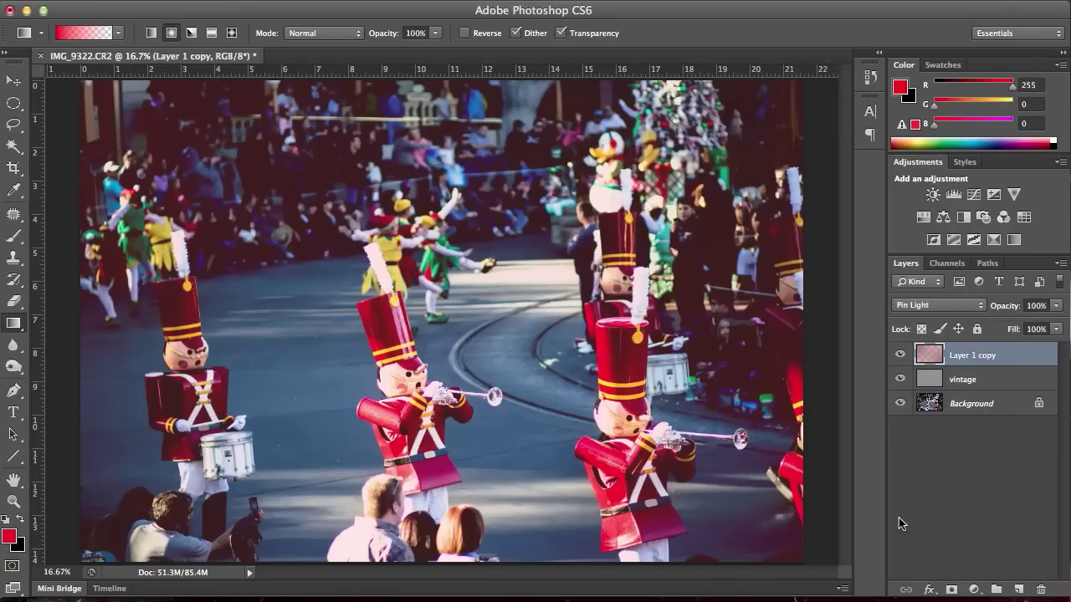
Apply a Hue/Saturation adjustment to the merged gradient layer with Saturation -25 and Lightness +1.
key(ctrl+u)
drag(152, 339, 148, 334)
mouse_move(112, 289)
mouse_down()
mouse_move(114, 308)
mouse_move(116, 293)
mouse_move(127, 294)
mouse_up()
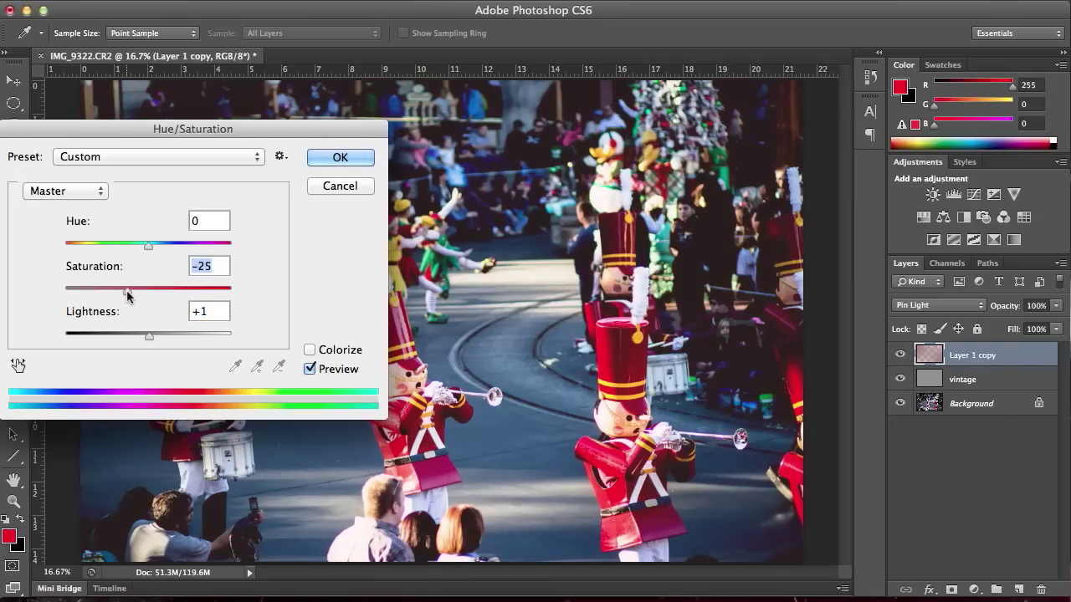
click(338, 158)
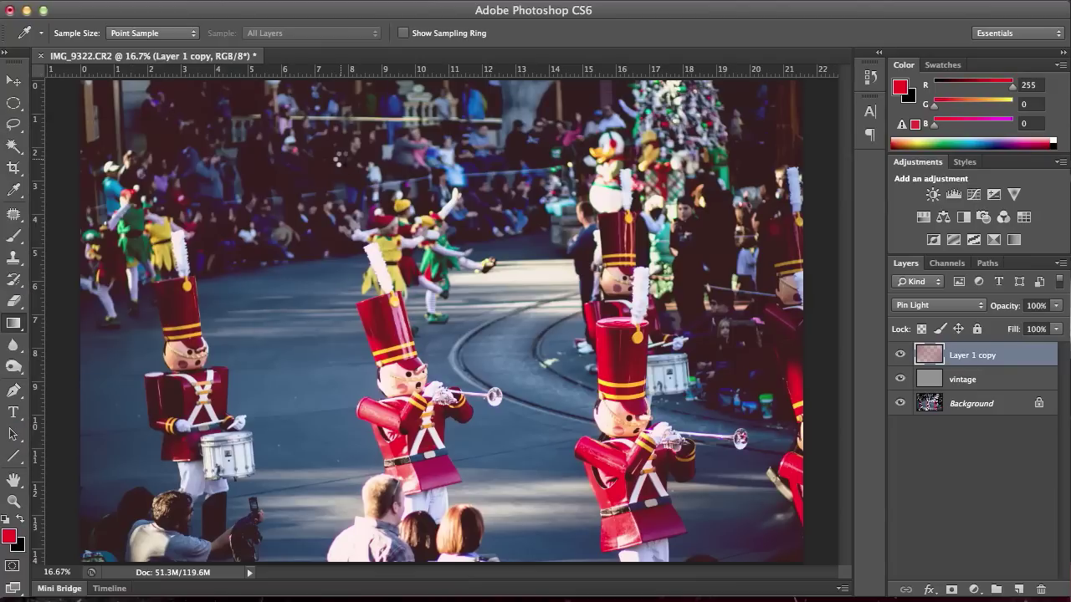
key(g)
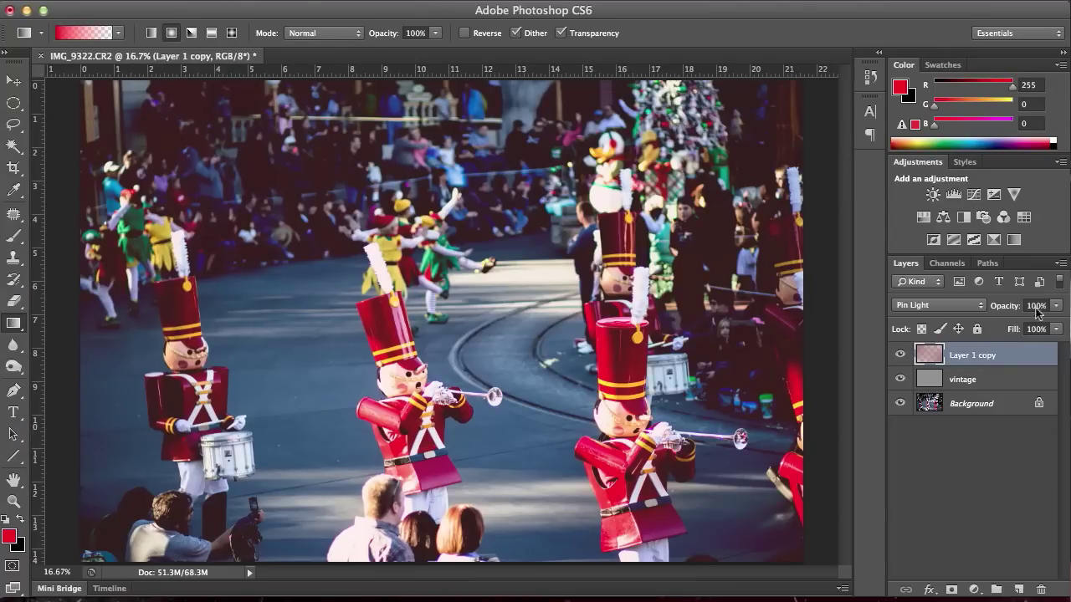